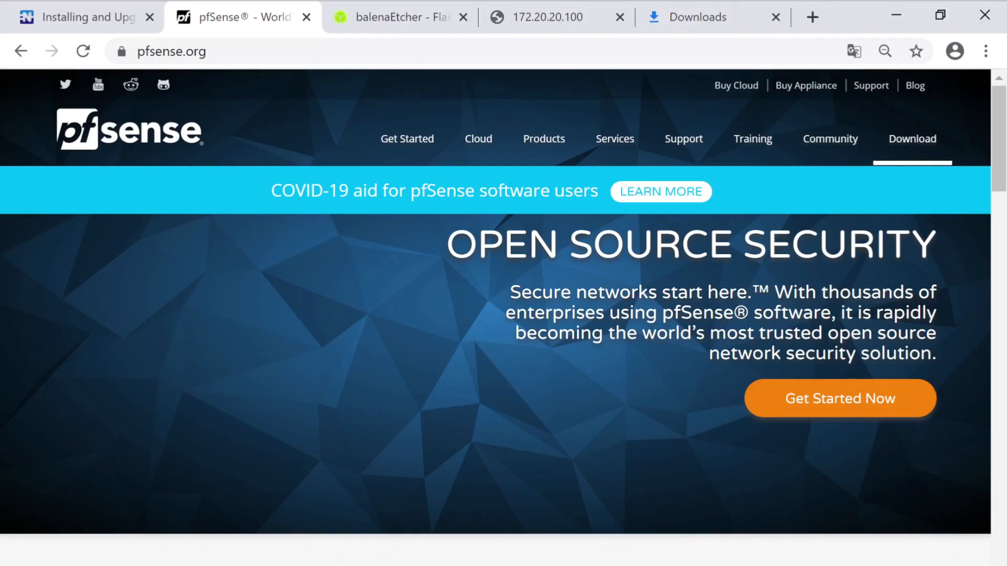
Go to the pfSense 2.4.5-p1 download page and set Architecture to AMD64 (64-bit)
{"action": "left_click", "coordinate": [912, 138]}
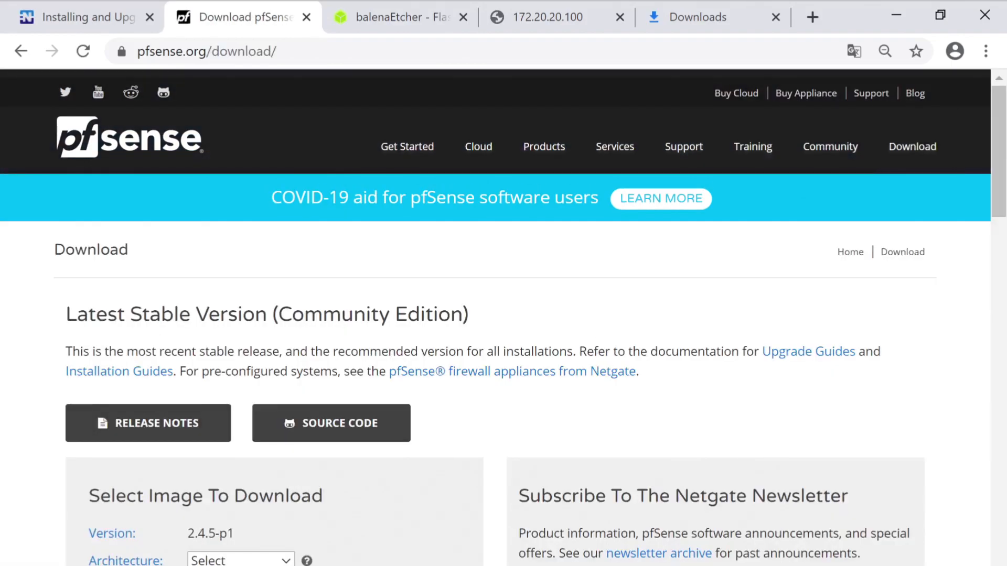
{"action": "scroll", "coordinate": [667, 382], "scroll_direction": "down", "scroll_amount": 2}
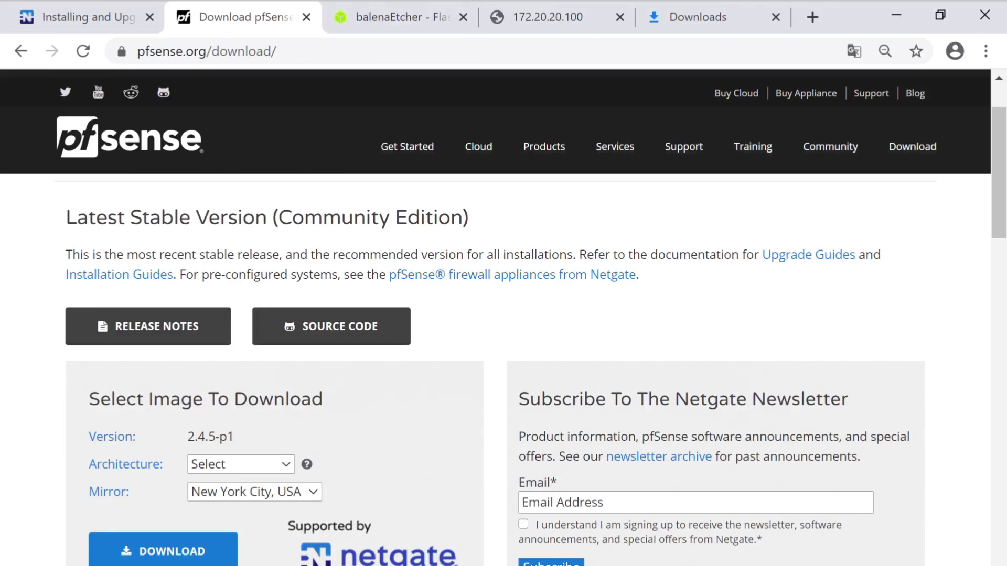
{"action": "scroll", "coordinate": [504, 367], "scroll_direction": "down", "scroll_amount": 2}
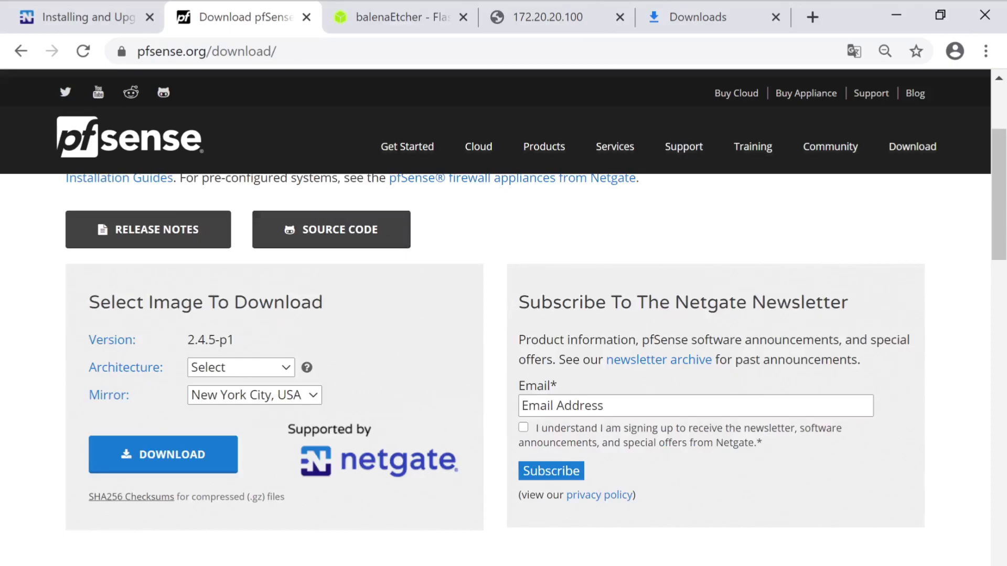
{"action": "left_click", "coordinate": [240, 367]}
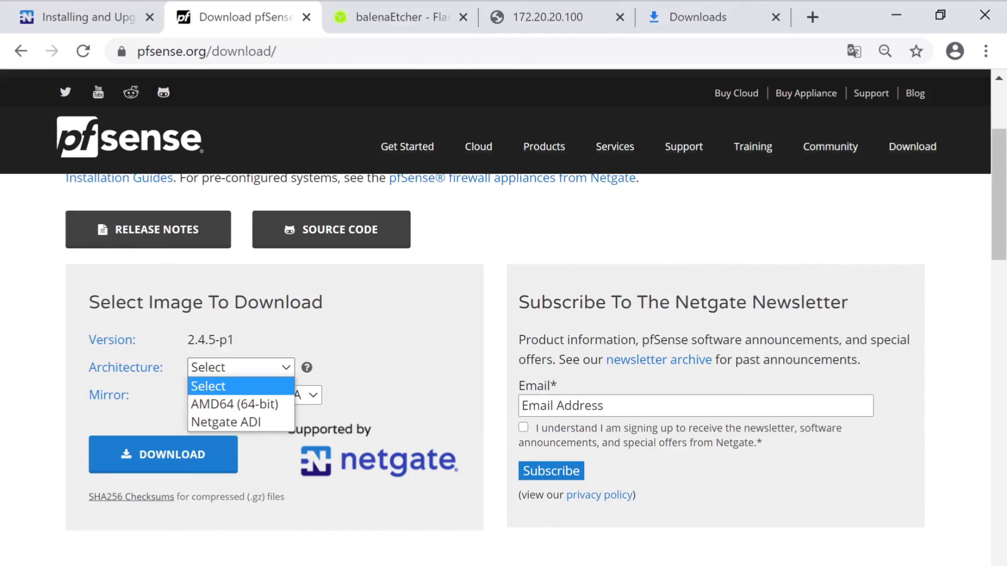
{"action": "key", "text": "Down"}
{"action": "key", "text": "Down"}
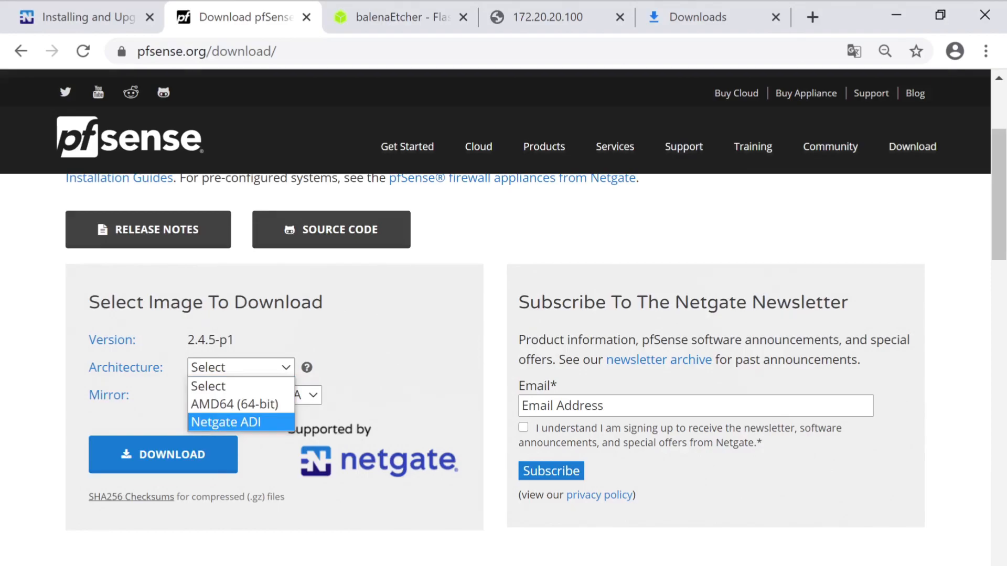
{"action": "key", "text": "Up"}
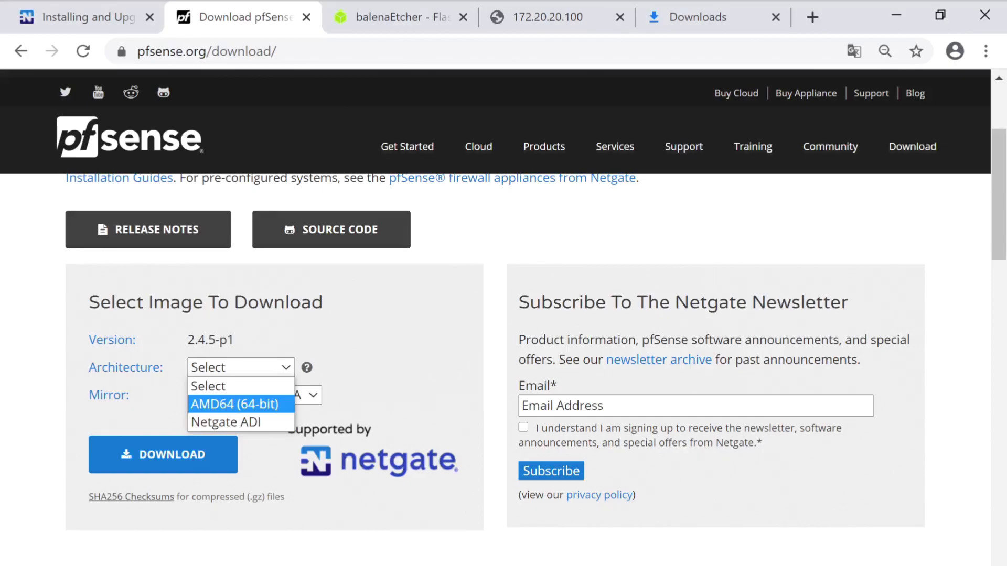
{"action": "key", "text": "Return"}
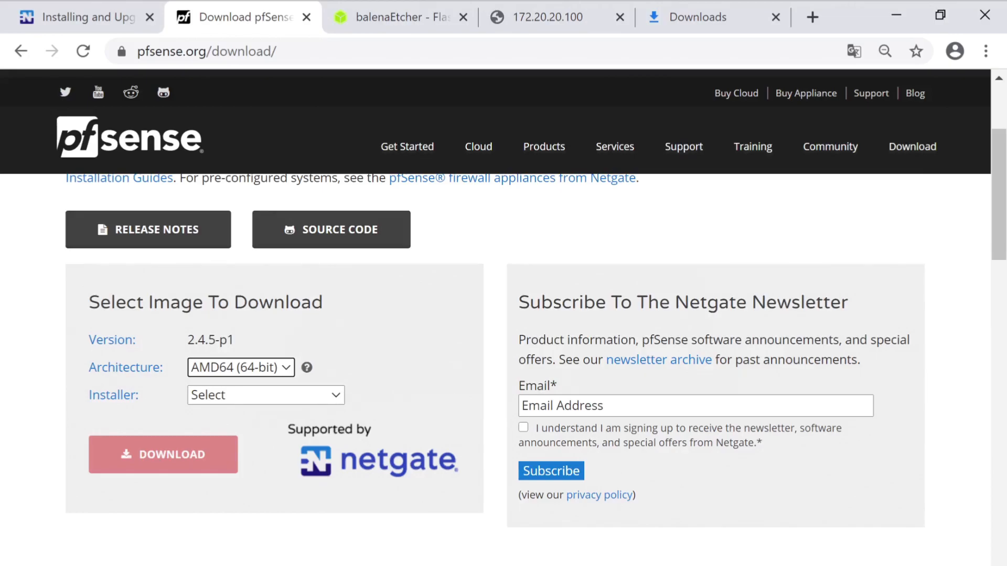
Set Installer to USB Memstick Installer and Console to VGA
{"action": "key", "text": "Tab"}
{"action": "key", "text": "alt+Down"}
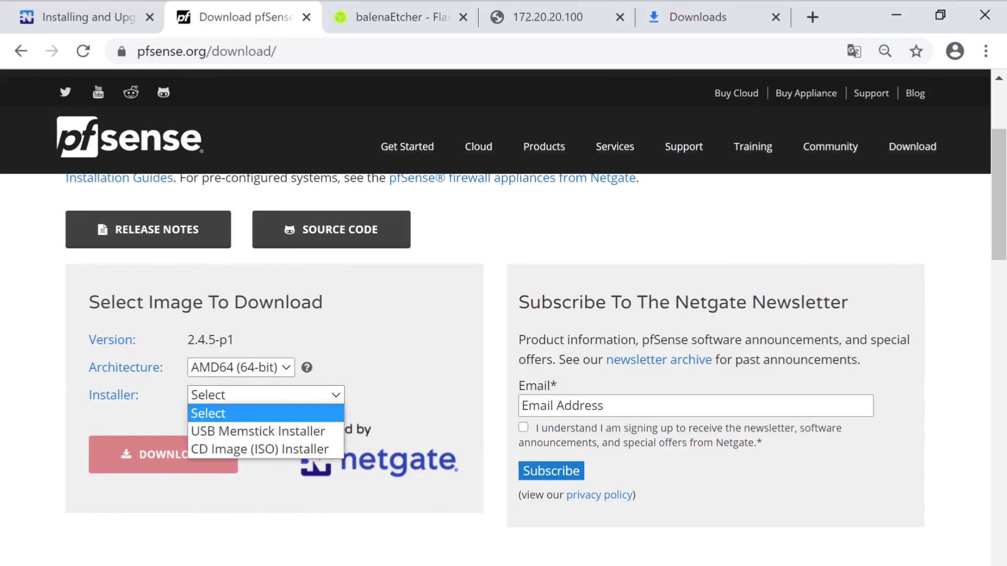
{"action": "key", "text": "Down"}
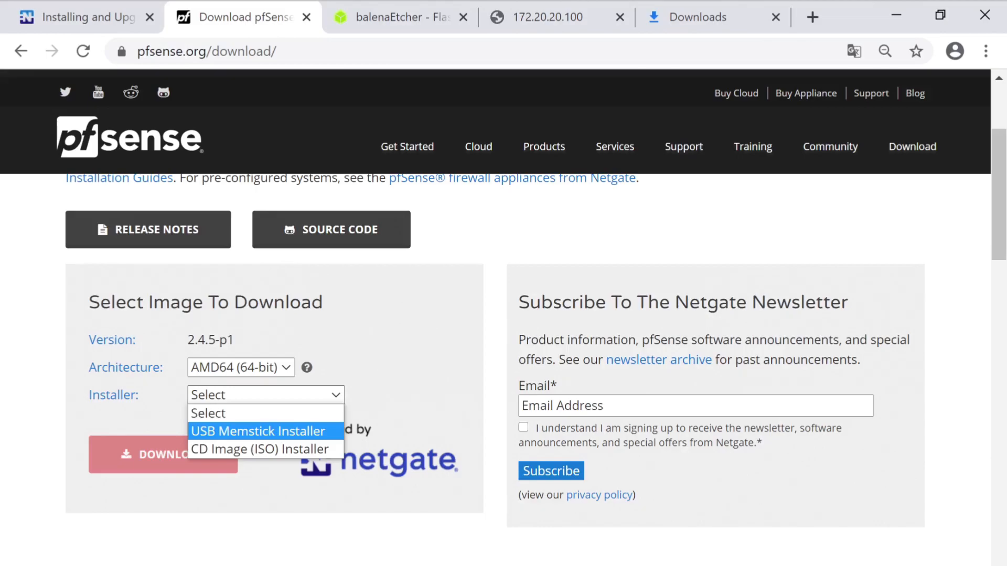
{"action": "key", "text": "Return"}
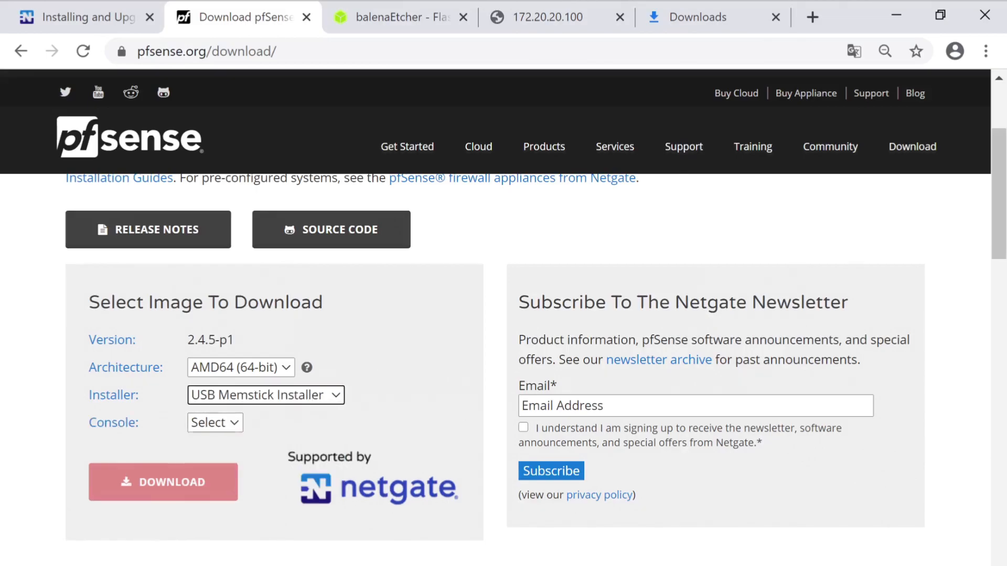
{"action": "left_click", "coordinate": [215, 422]}
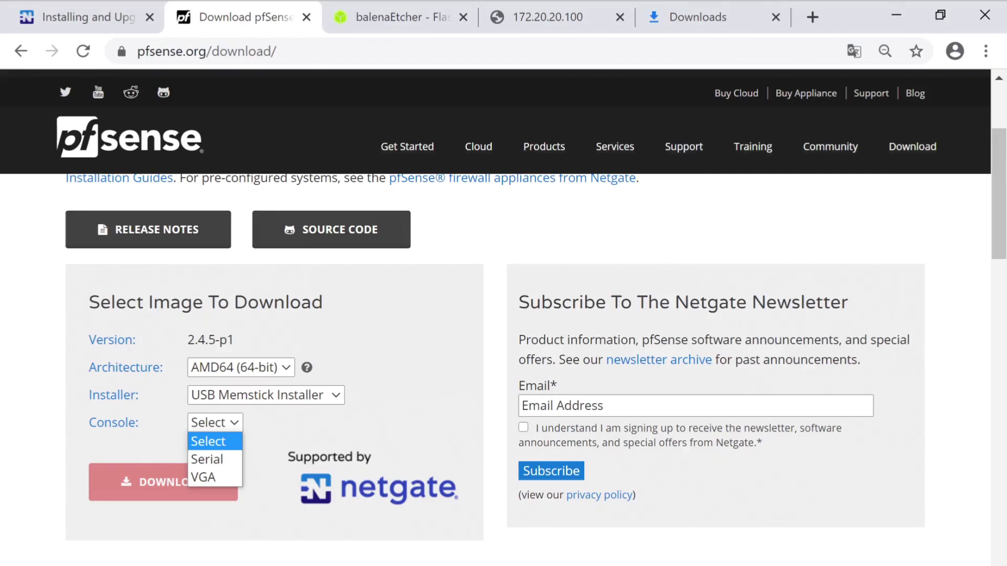
{"action": "key", "text": "Down"}
{"action": "key", "text": "Down"}
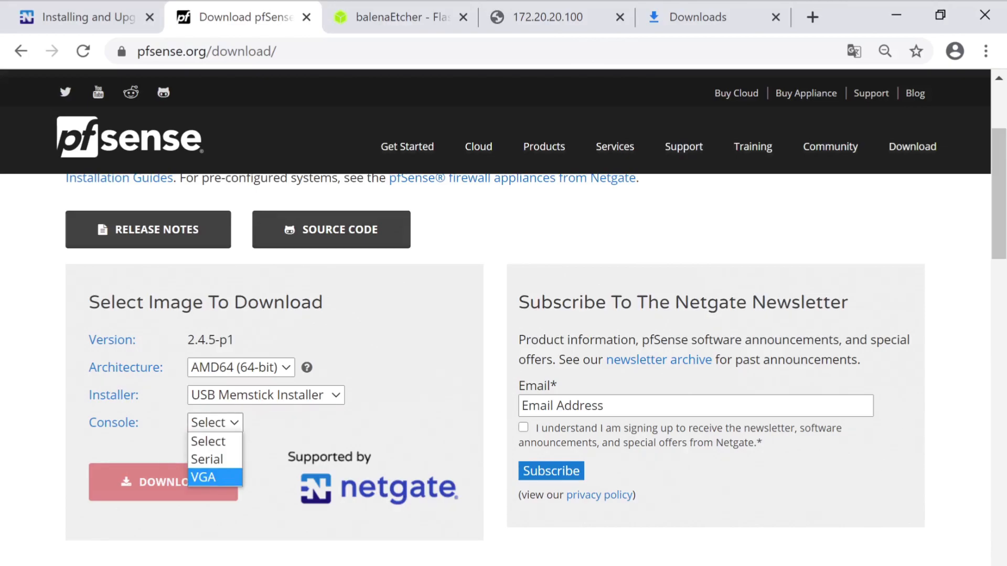
{"action": "key", "text": "Return"}
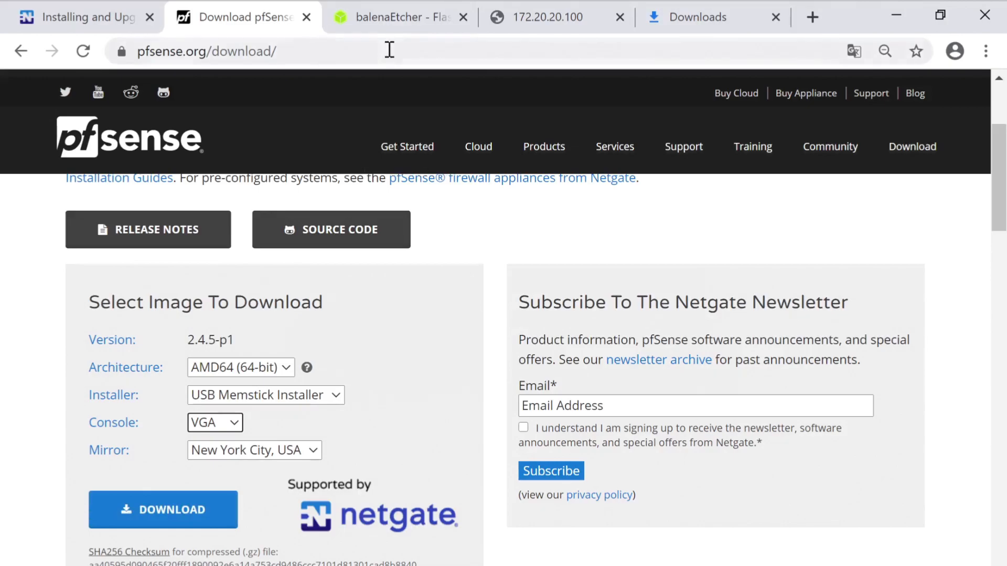
{"action": "left_click", "coordinate": [393, 17]}
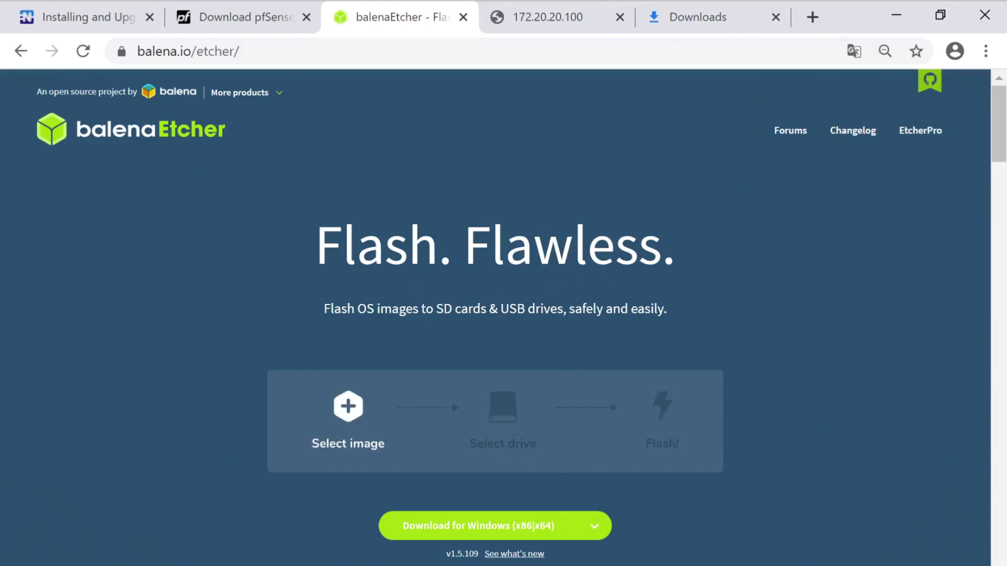
Download balenaEtcher for Windows (x86|x64) from balena.io/etcher
{"action": "mouse_move", "coordinate": [246, 93]}
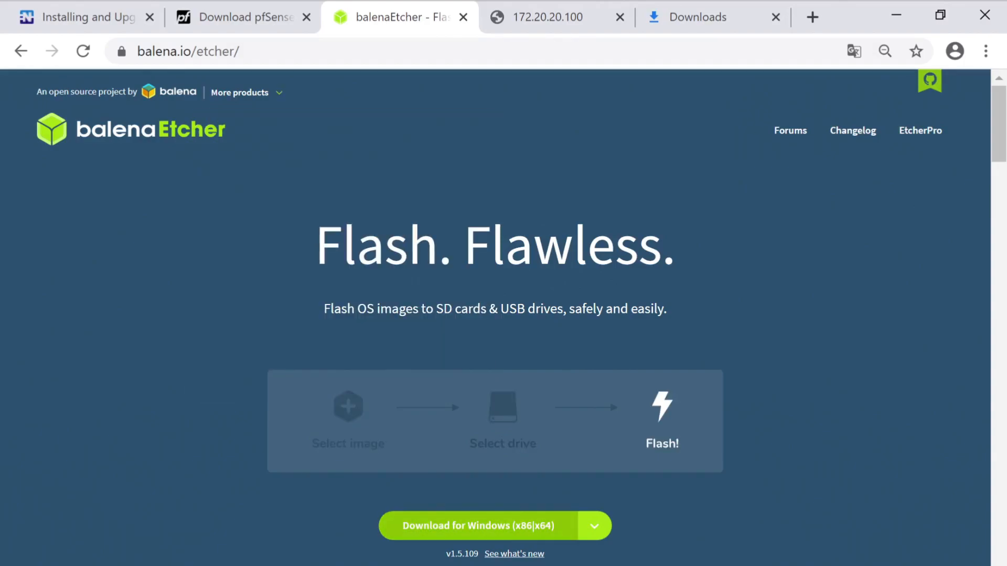
{"action": "left_click", "coordinate": [478, 526]}
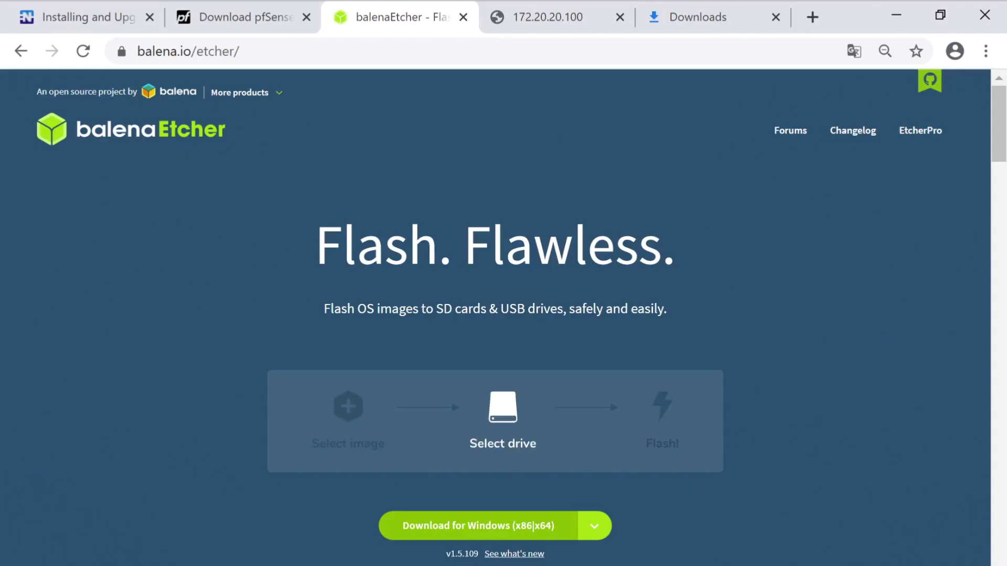
{"action": "mouse_move", "coordinate": [767, 565]}
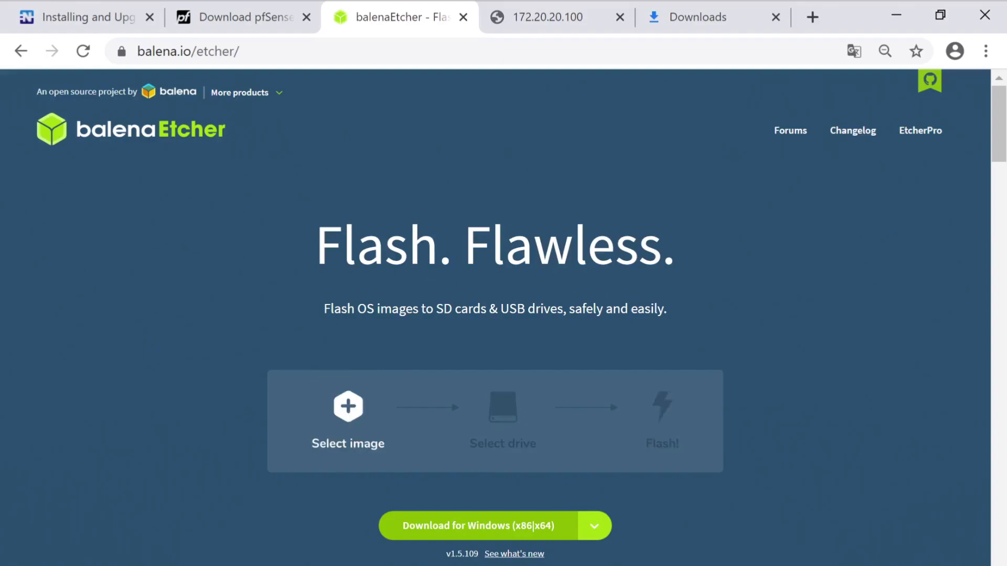
{"action": "key", "text": "ctrl+Tab"}
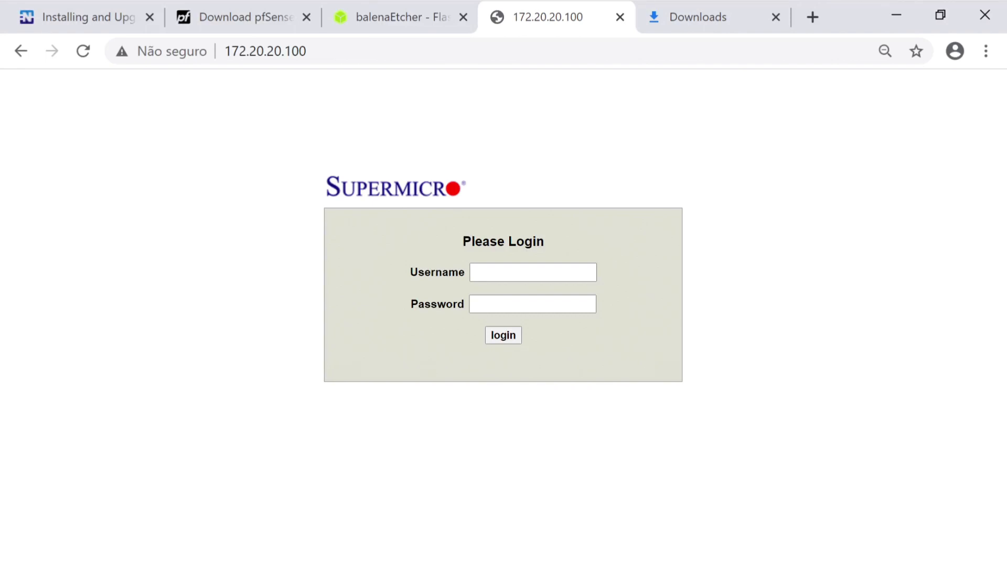
Log in to the Supermicro IPMI interface with the administrator username and password
{"action": "left_click", "coordinate": [498, 269]}
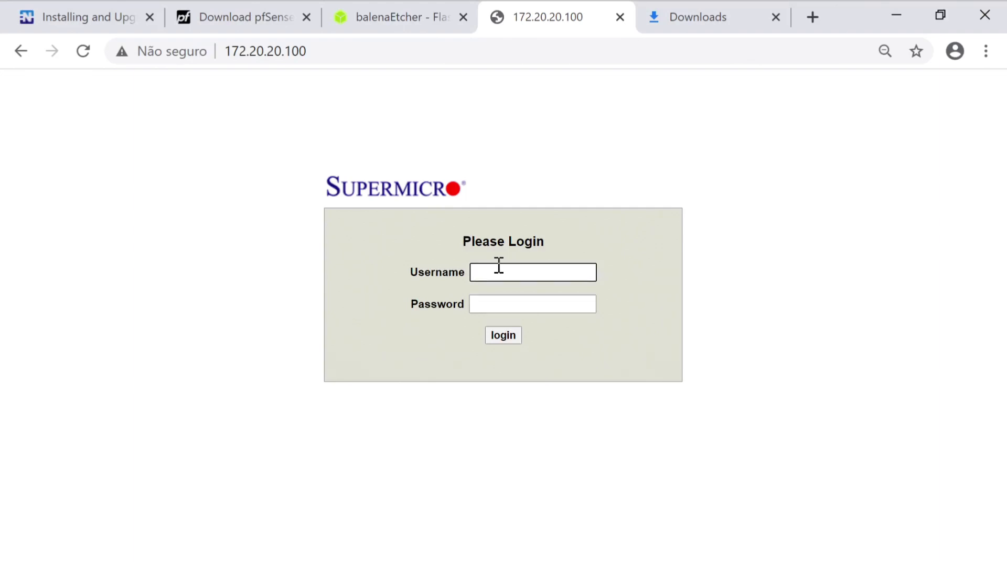
{"action": "type", "text": "ADMIN"}
{"action": "key", "text": "Tab"}
{"action": "type", "text": "ADMIN"}
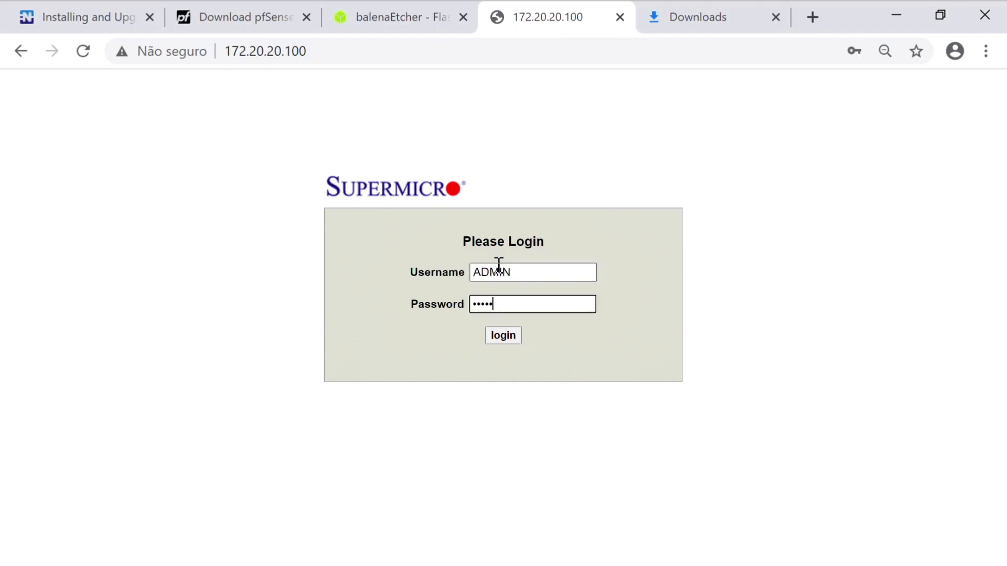
{"action": "key", "text": "Return"}
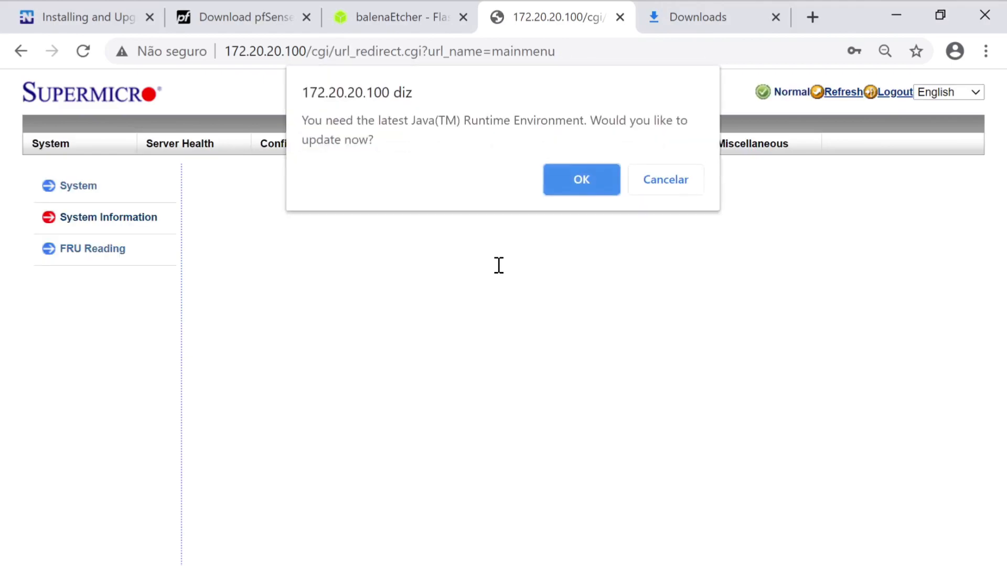
Decline the Java update prompts and launch the console from Remote Control > Console Redirection
{"action": "left_click", "coordinate": [665, 180]}
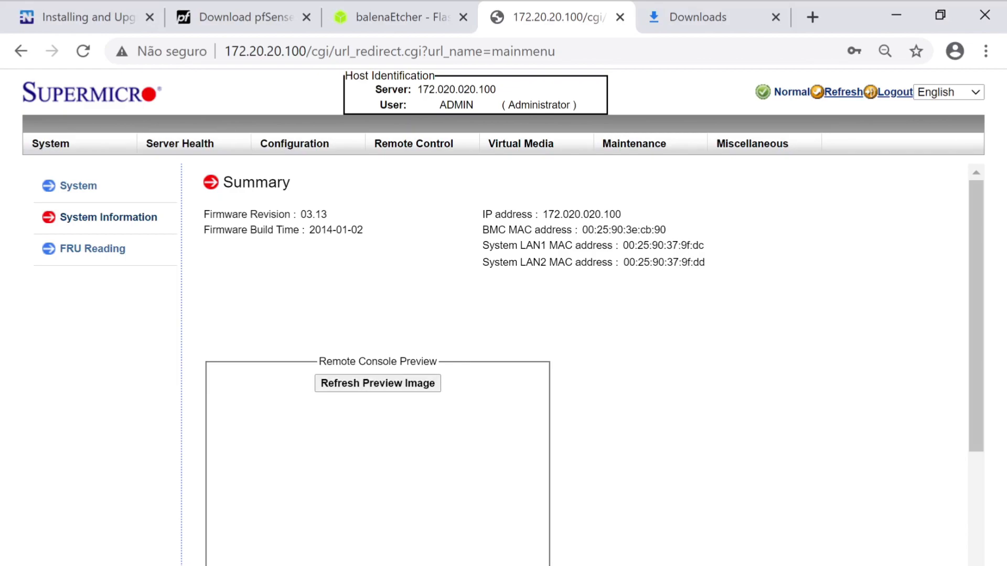
{"action": "mouse_move", "coordinate": [413, 144]}
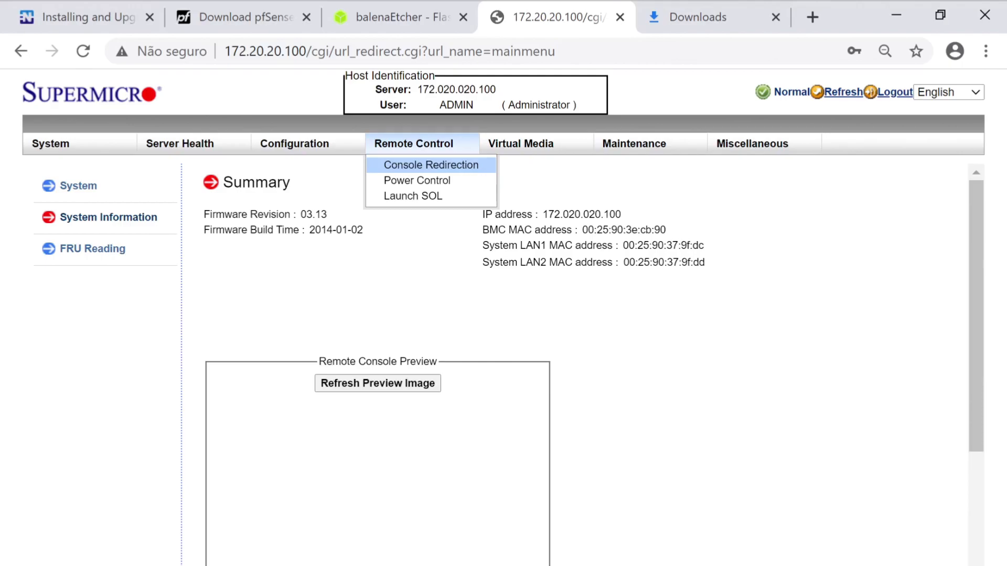
{"action": "left_click", "coordinate": [431, 165]}
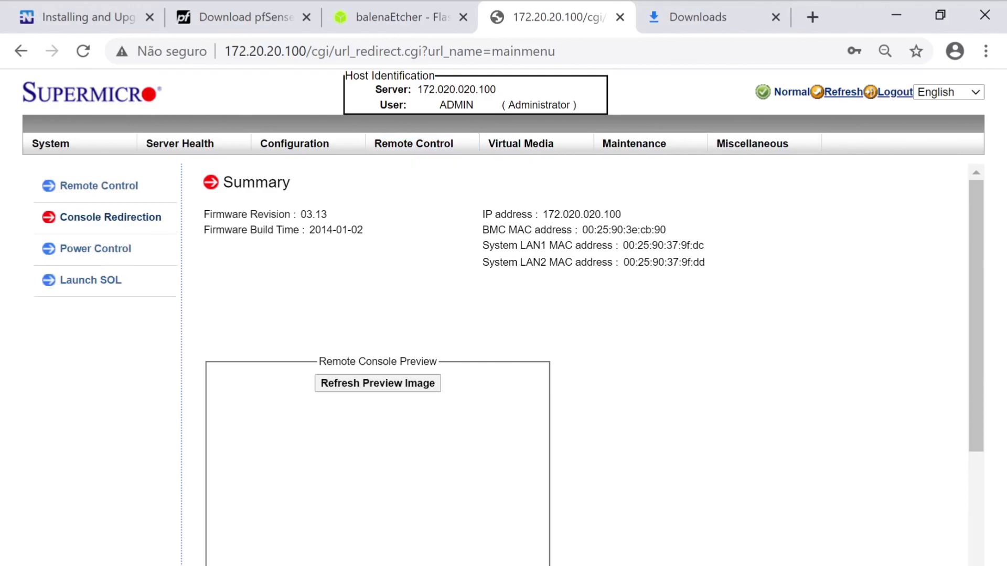
{"action": "left_click", "coordinate": [665, 179]}
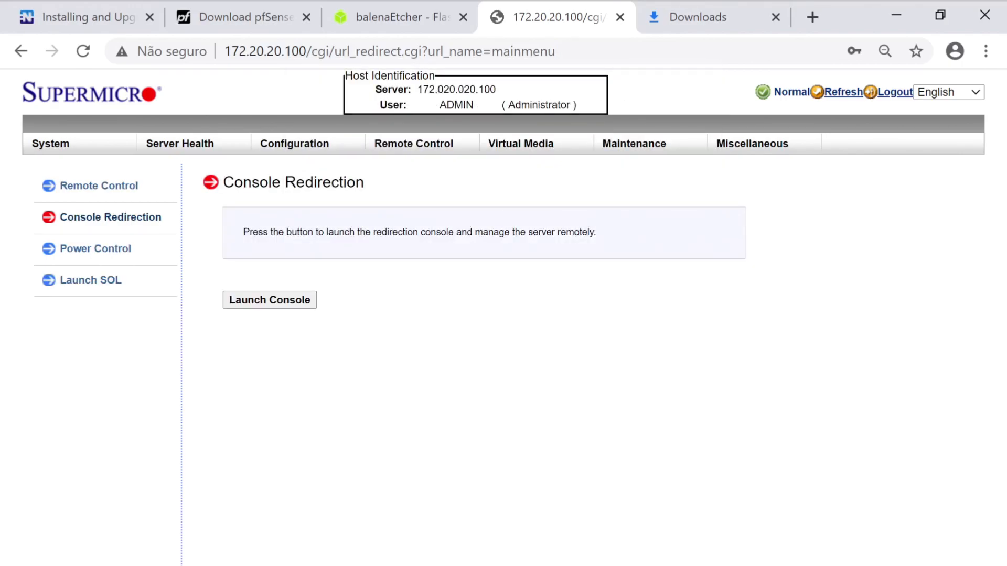
{"action": "left_click", "coordinate": [269, 300]}
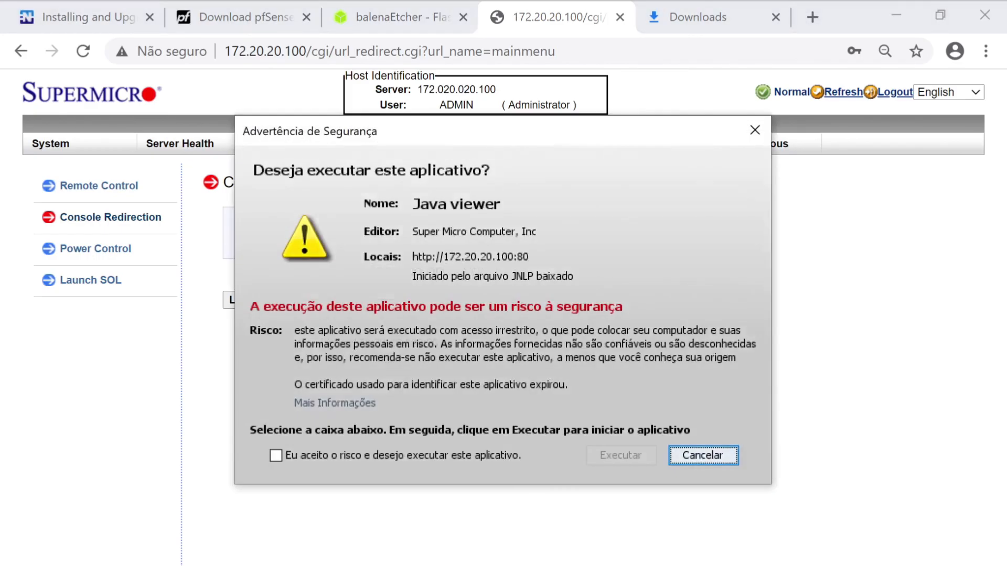
Accept the risk, run the Java iKVM viewer, and power on the server with Set Power On
{"action": "left_click", "coordinate": [275, 455]}
{"action": "left_click", "coordinate": [621, 456]}
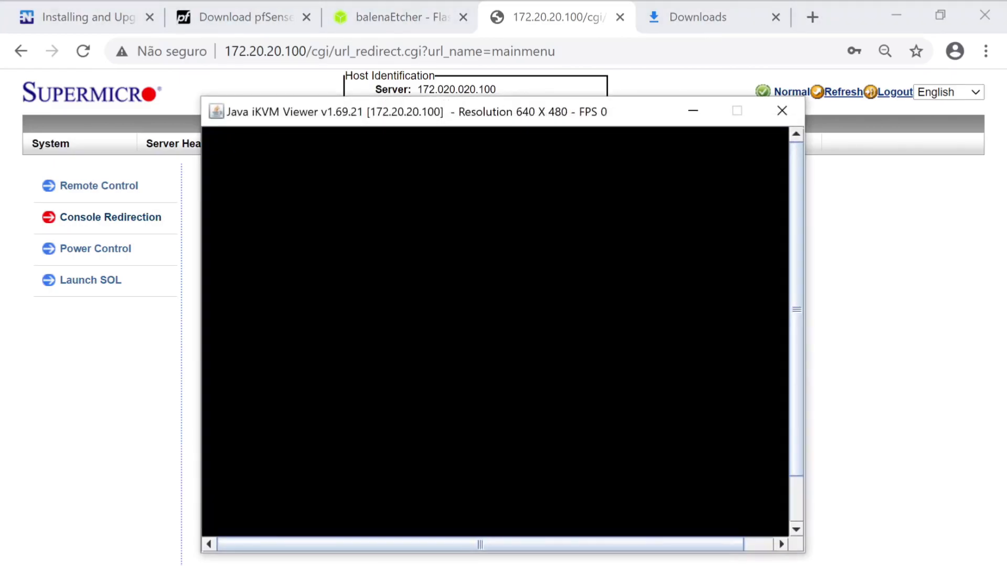
{"action": "left_click", "coordinate": [632, 136]}
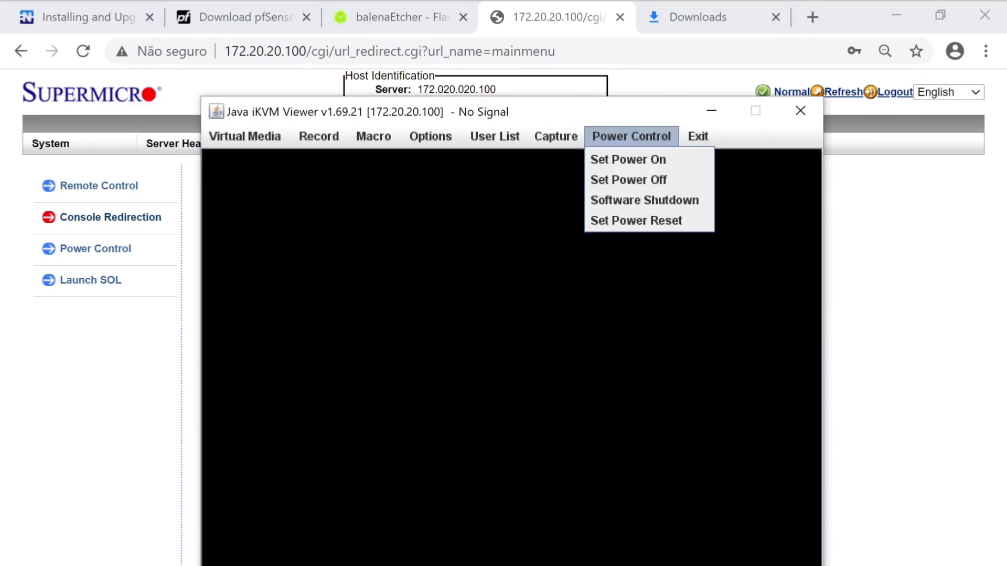
{"action": "left_click_drag", "start_coordinate": [610, 113], "coordinate": [571, 65]}
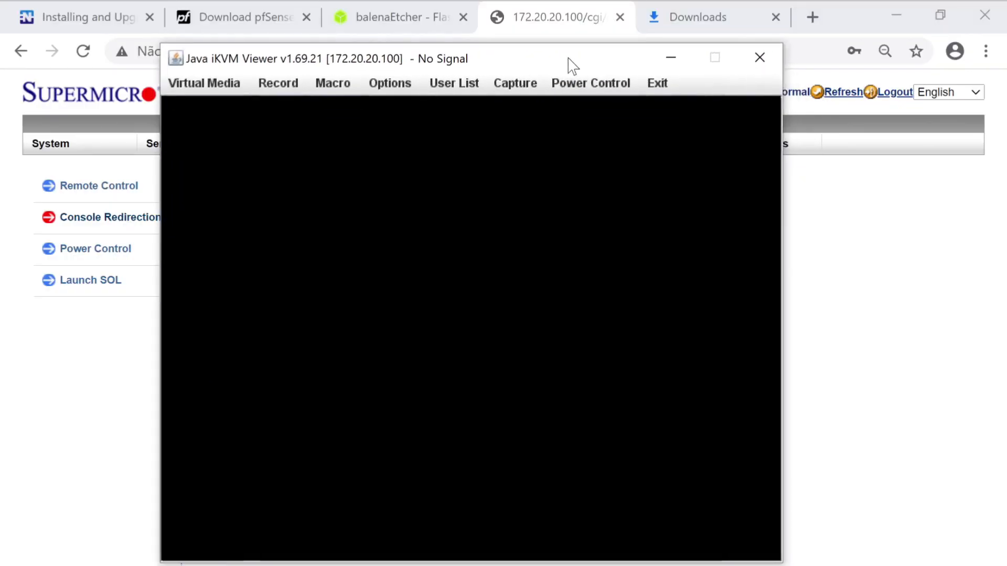
{"action": "left_click", "coordinate": [590, 83]}
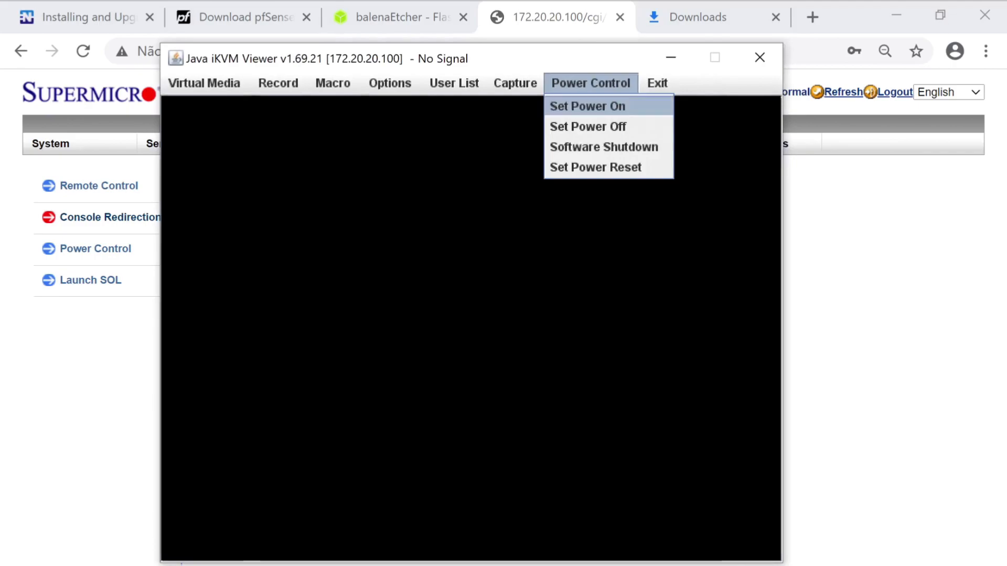
{"action": "left_click", "coordinate": [587, 106]}
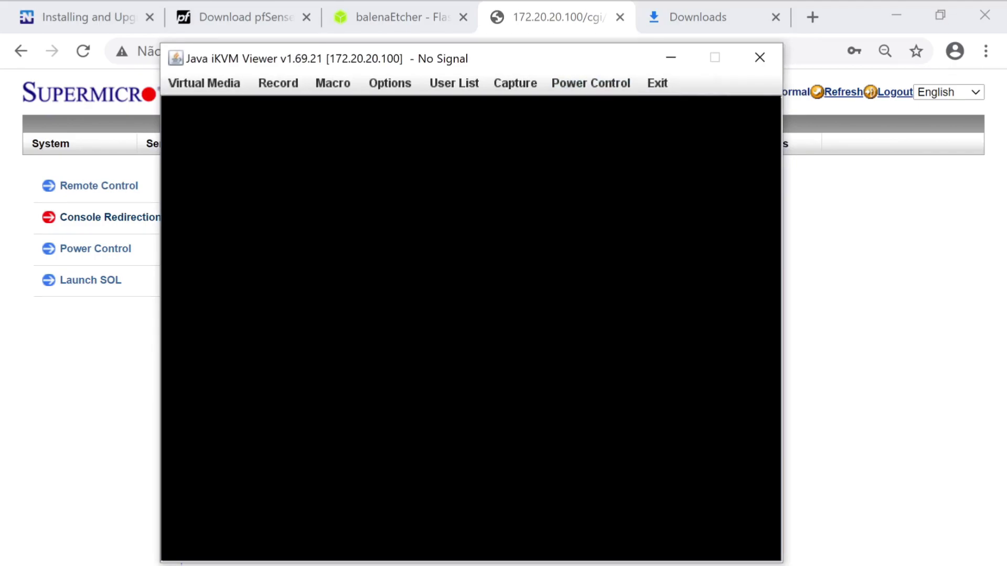
Open the Virtual Keyboard beside the console and press DEL at POST to enter BIOS
{"action": "left_click", "coordinate": [204, 83]}
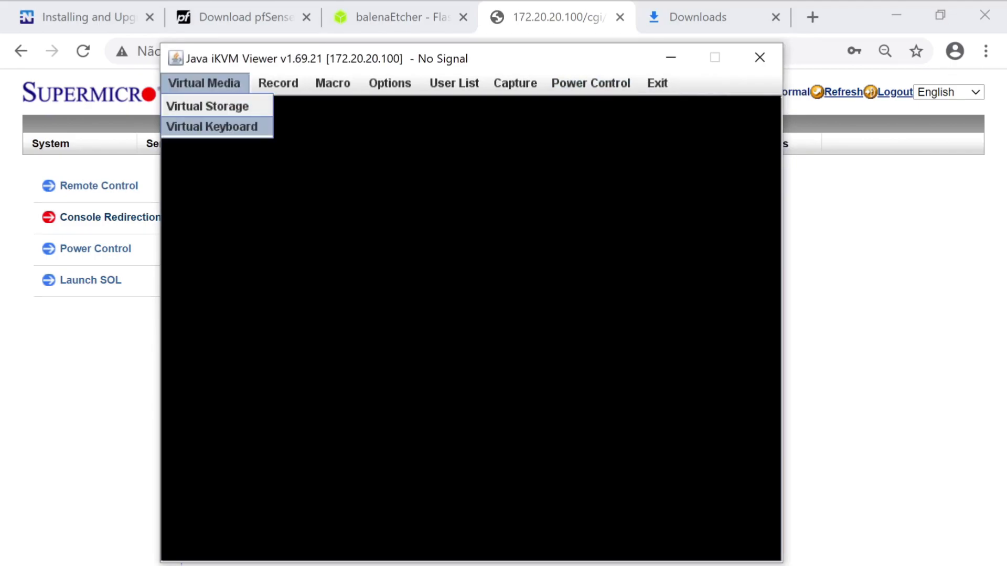
{"action": "left_click", "coordinate": [212, 126]}
{"action": "left_click_drag", "start_coordinate": [711, 554], "coordinate": [785, 245]}
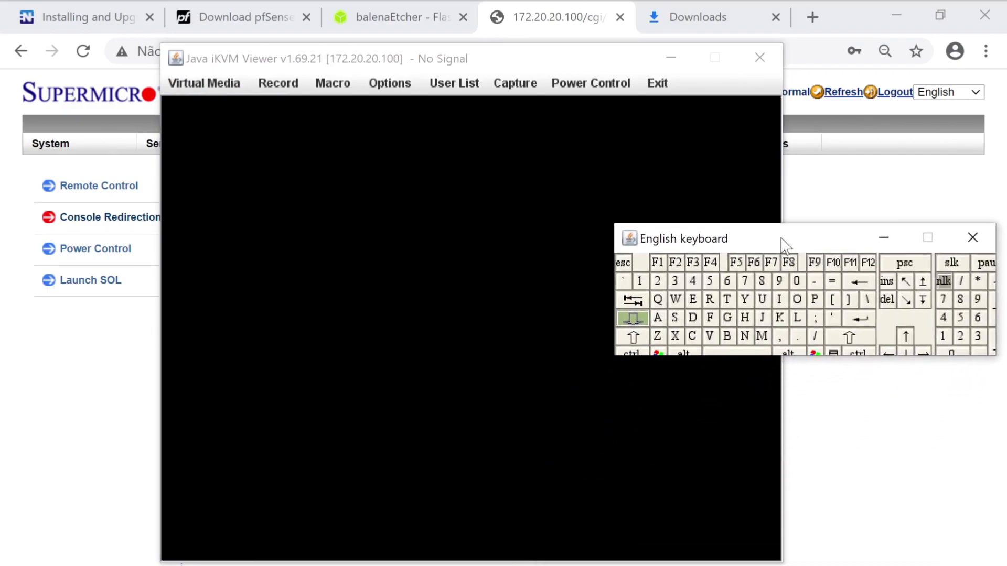
{"action": "left_click_drag", "start_coordinate": [556, 59], "coordinate": [400, 25]}
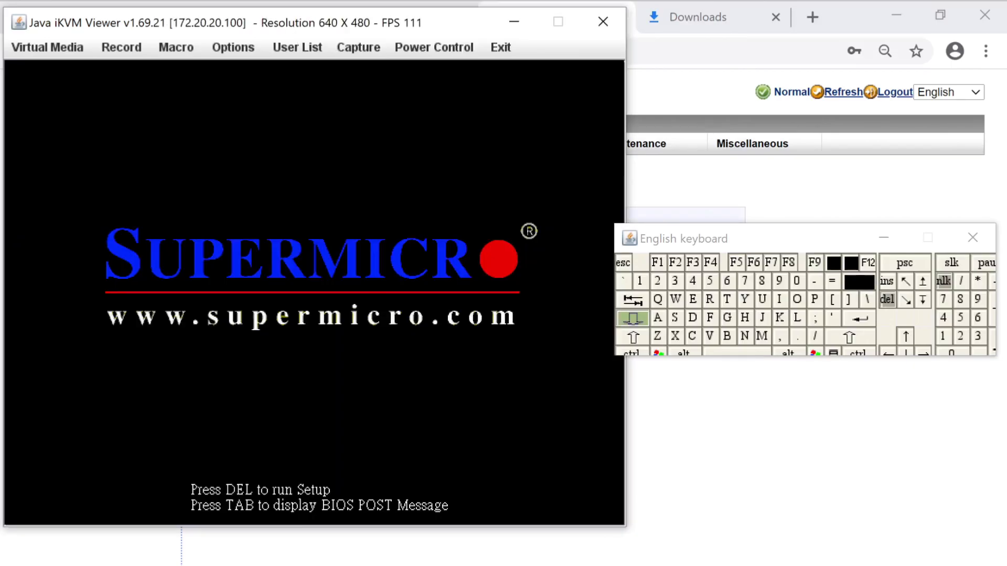
{"action": "key", "text": "Delete"}
{"action": "key", "text": "Delete"}
{"action": "key", "text": "Delete"}
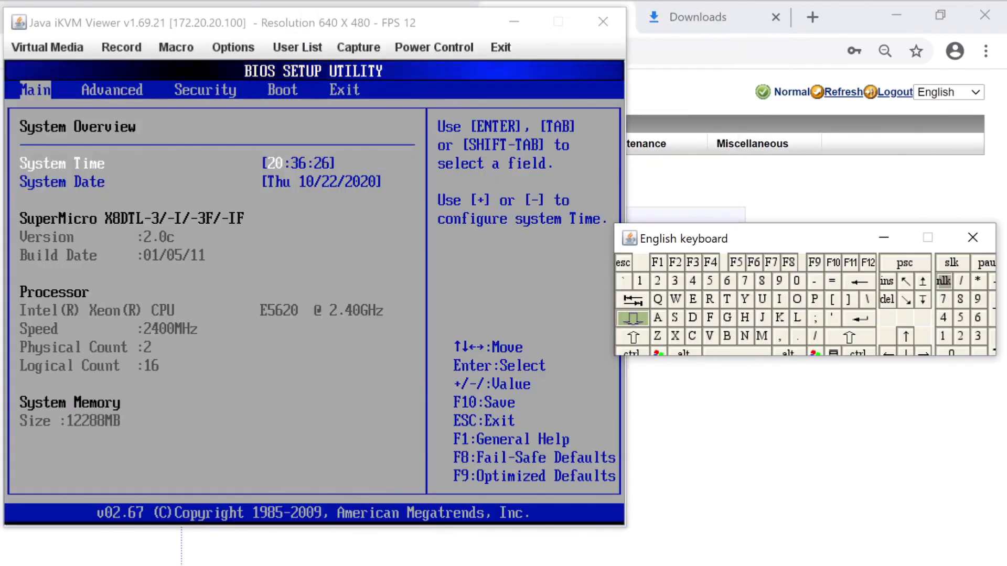
Move to the BIOS Boot settings page and close the on-screen keyboard
{"action": "left_click", "coordinate": [317, 269]}
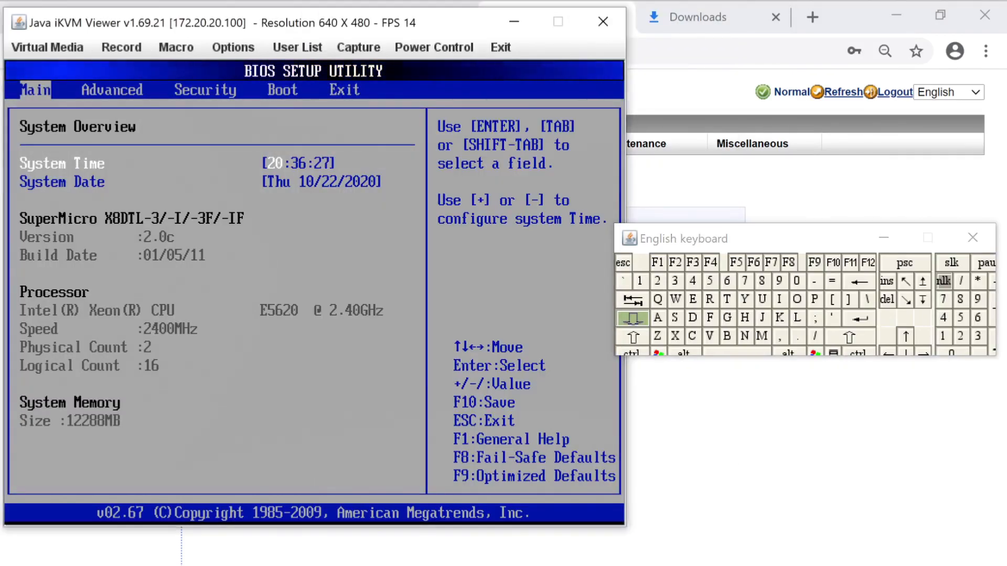
{"action": "key", "text": "Right"}
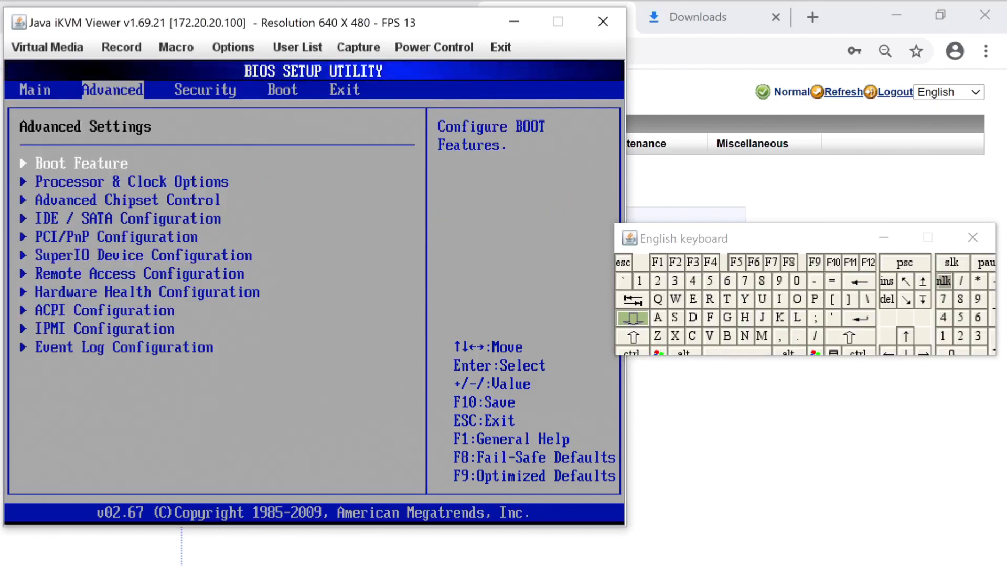
{"action": "key", "text": "Right"}
{"action": "key", "text": "Right"}
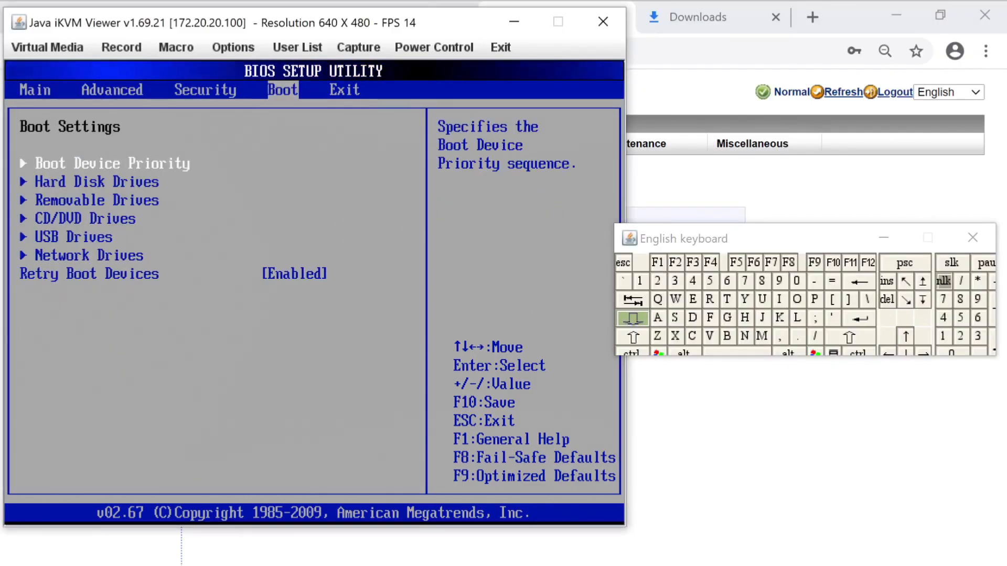
{"action": "left_click", "coordinate": [972, 238]}
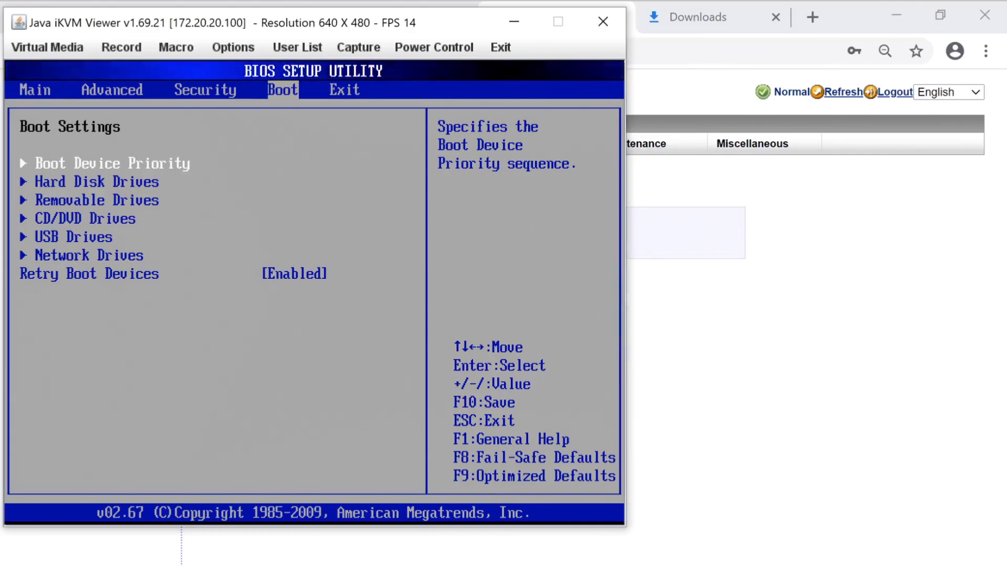
Set the 1st Boot Device to USB:SanDisk, then save and exit with F10
{"action": "key", "text": "Return"}
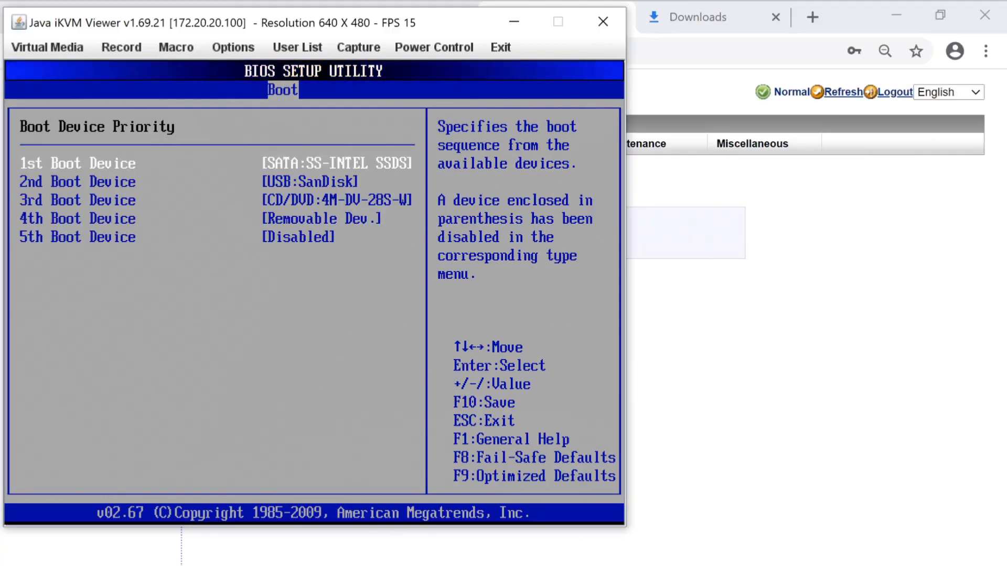
{"action": "key", "text": "Return"}
{"action": "key", "text": "Up"}
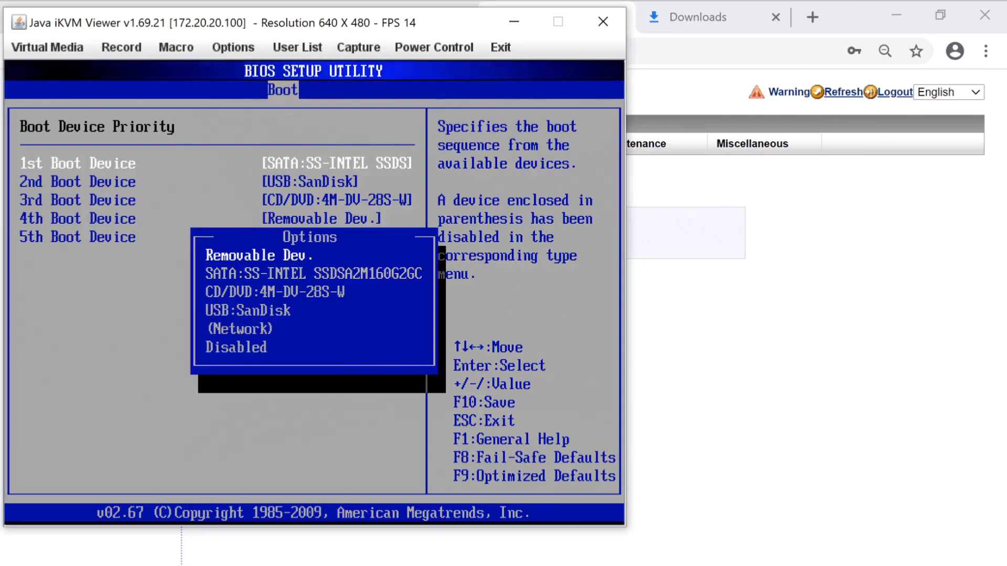
{"action": "key", "text": "Down"}
{"action": "key", "text": "Down"}
{"action": "key", "text": "Down"}
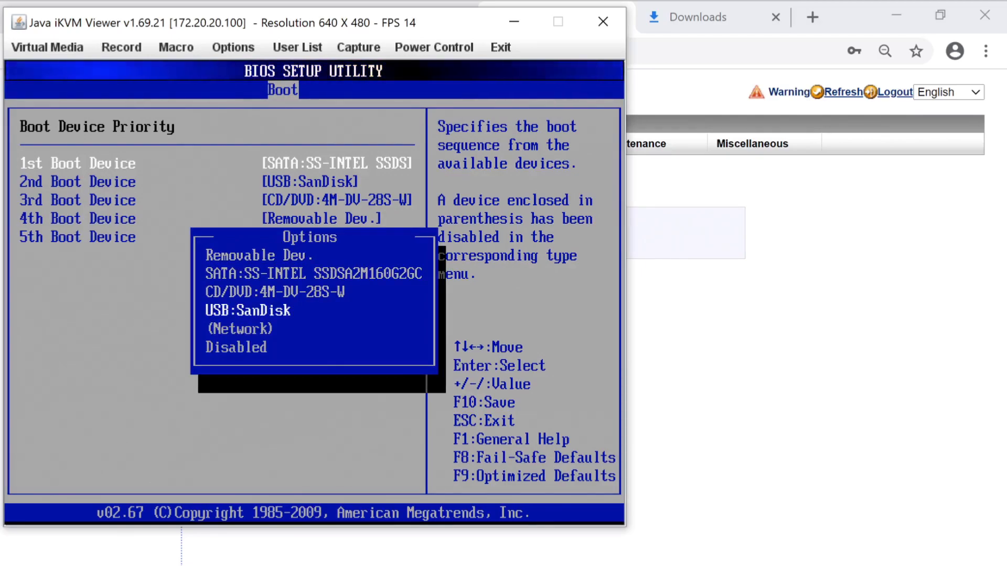
{"action": "key", "text": "Return"}
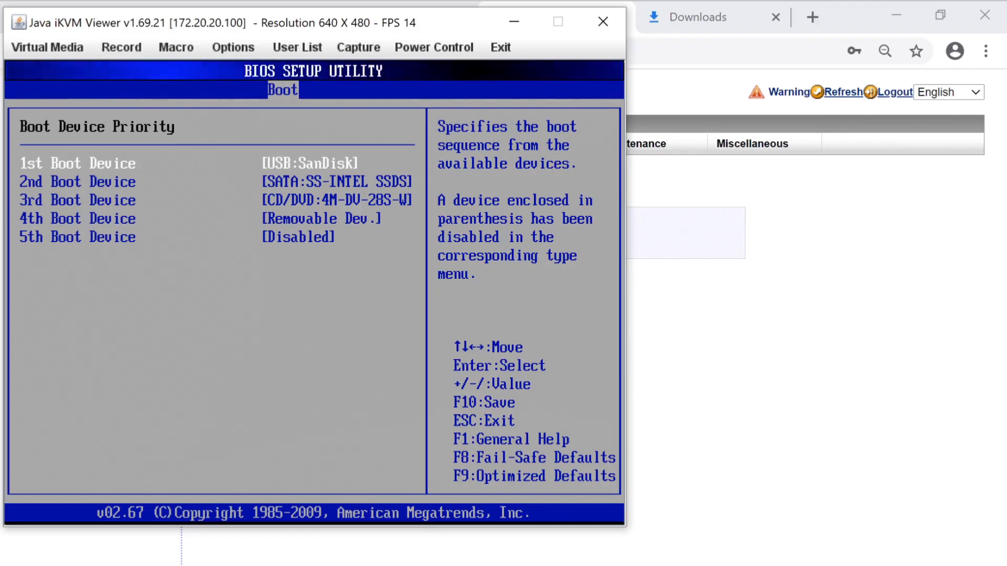
{"action": "key", "text": "F10"}
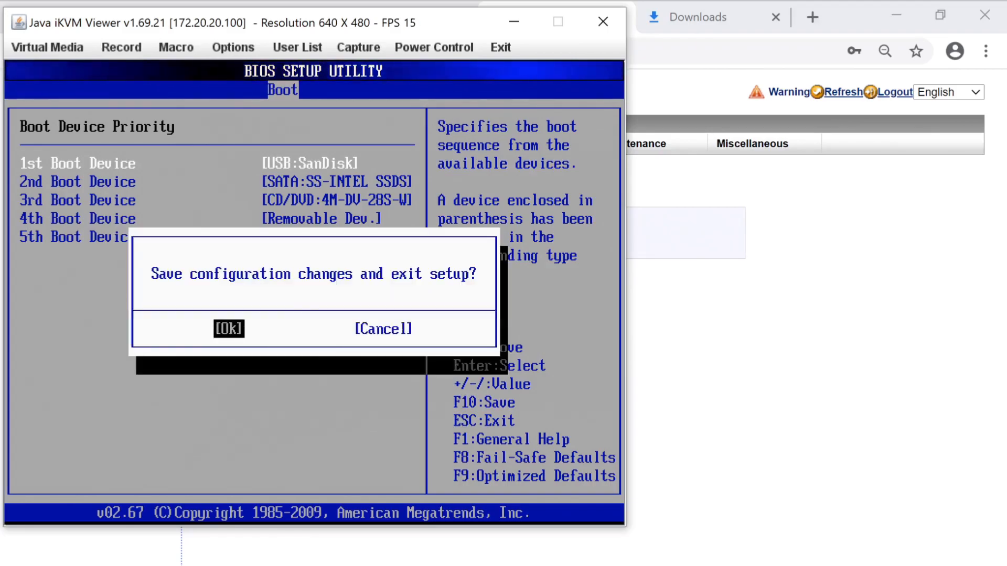
{"action": "key", "text": "Return"}
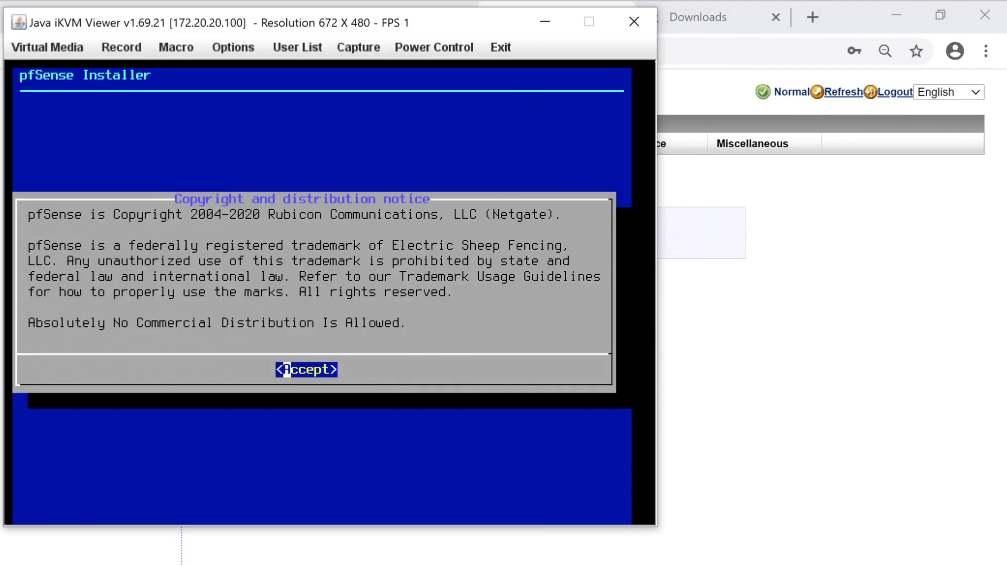
Accept the pfSense copyright notice, choose Install, and continue with the default keymap
{"action": "key", "text": "Return"}
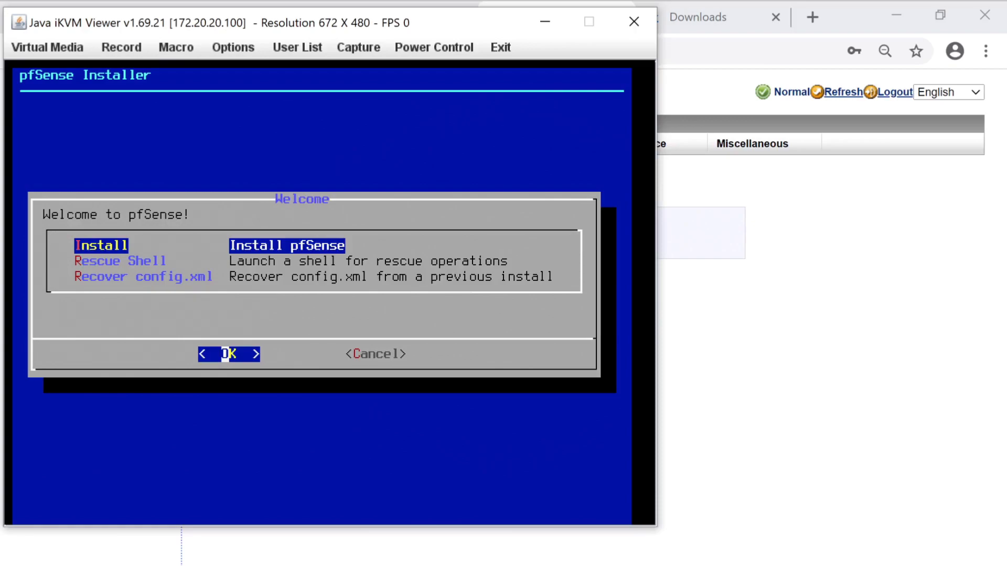
{"action": "key", "text": "Down"}
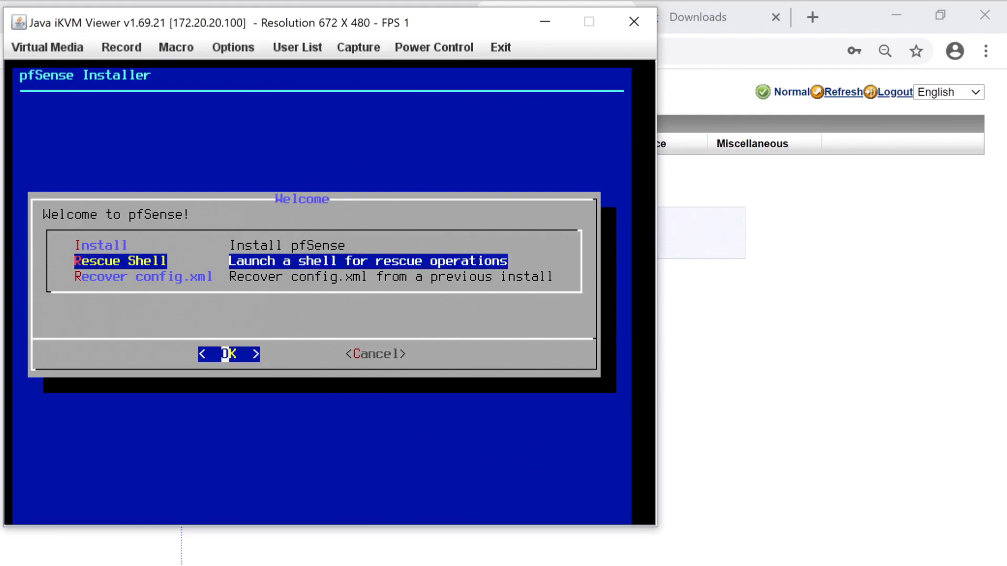
{"action": "key", "text": "Down"}
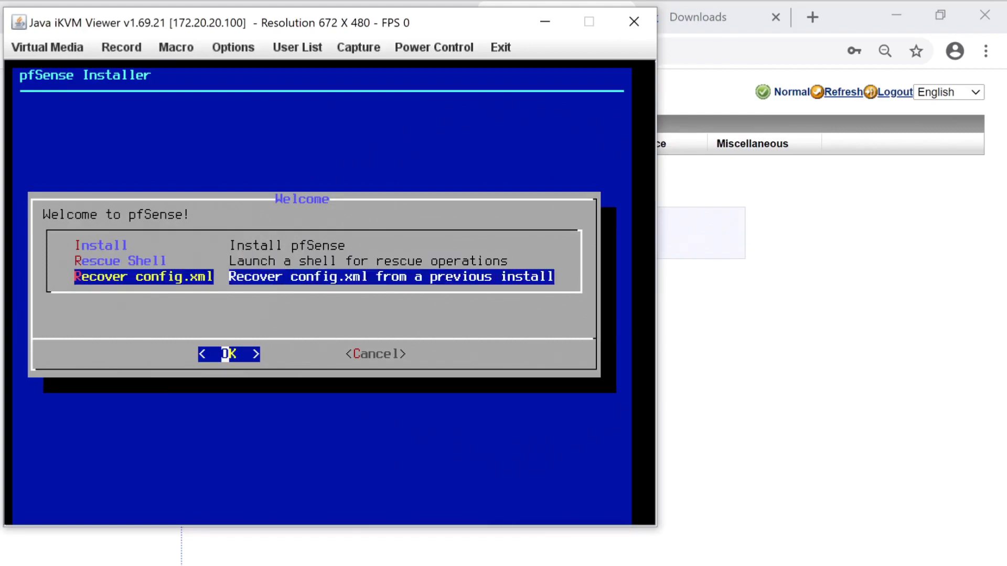
{"action": "key", "text": "Up"}
{"action": "key", "text": "Up"}
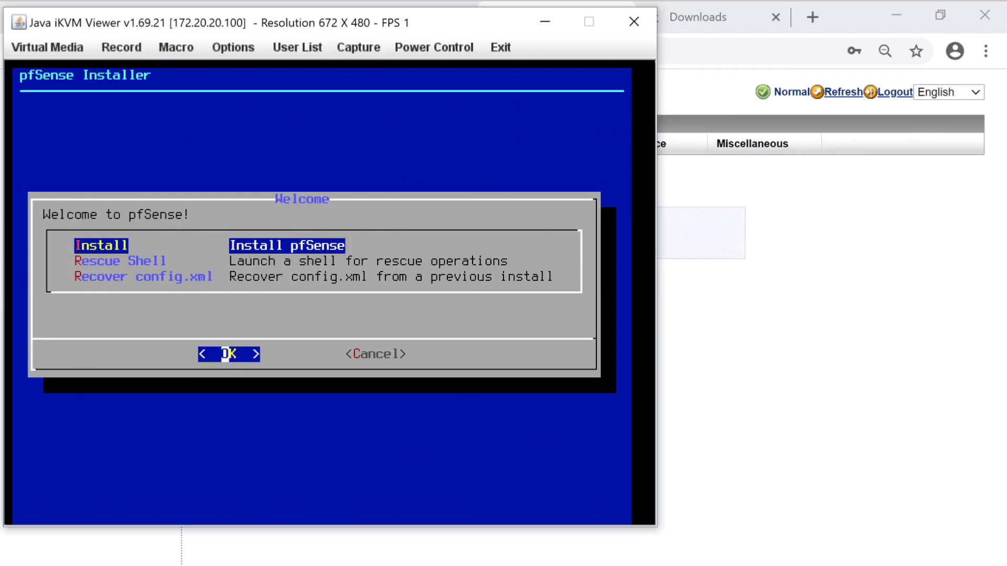
{"action": "key", "text": "Return"}
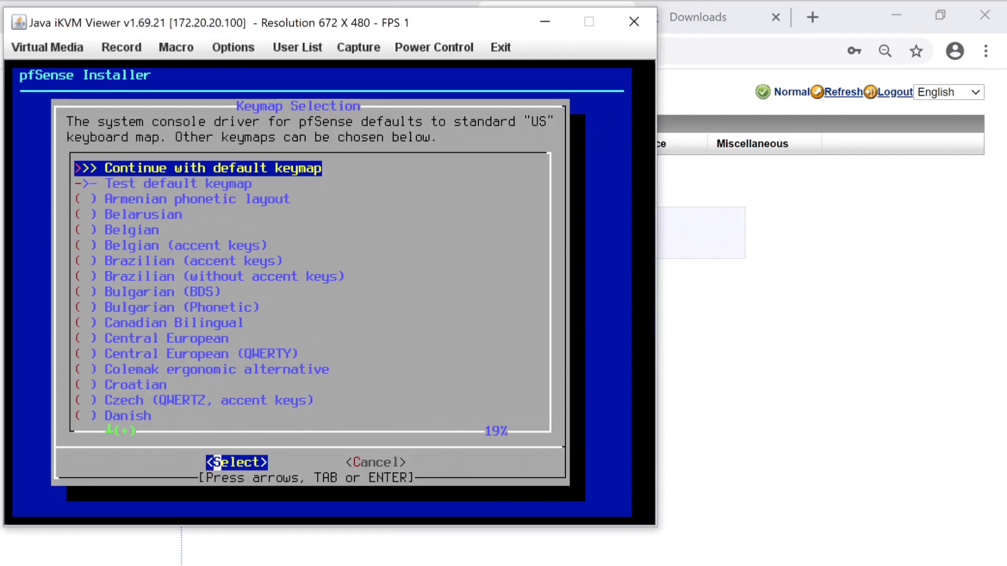
{"action": "key", "text": "Return"}
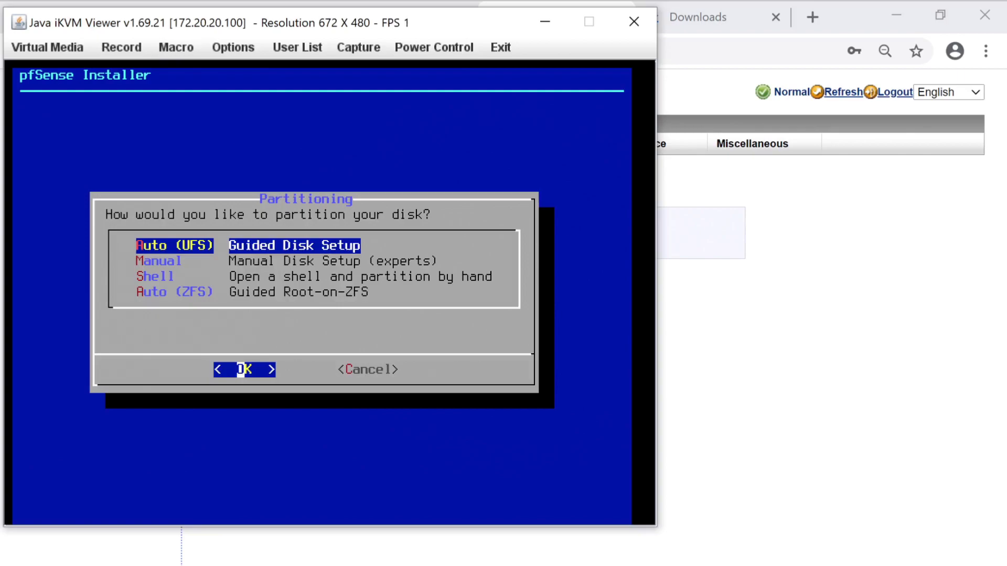
Select Auto (ZFS) Guided Root-on-ZFS in the Partitioning menu and confirm with OK
{"action": "key", "text": "Down"}
{"action": "key", "text": "Down"}
{"action": "key", "text": "Down"}
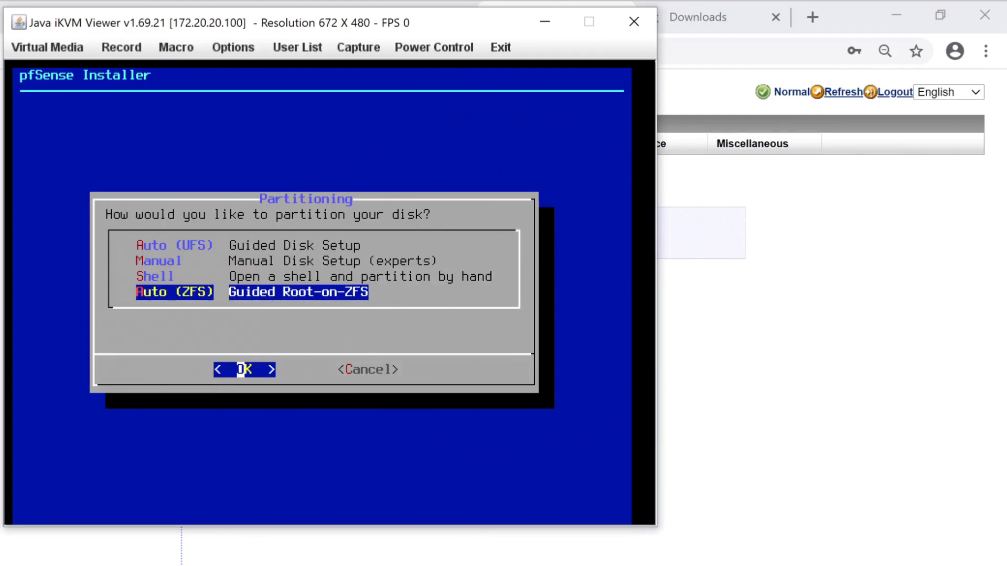
{"action": "key", "text": "Up"}
{"action": "key", "text": "Up"}
{"action": "key", "text": "Up"}
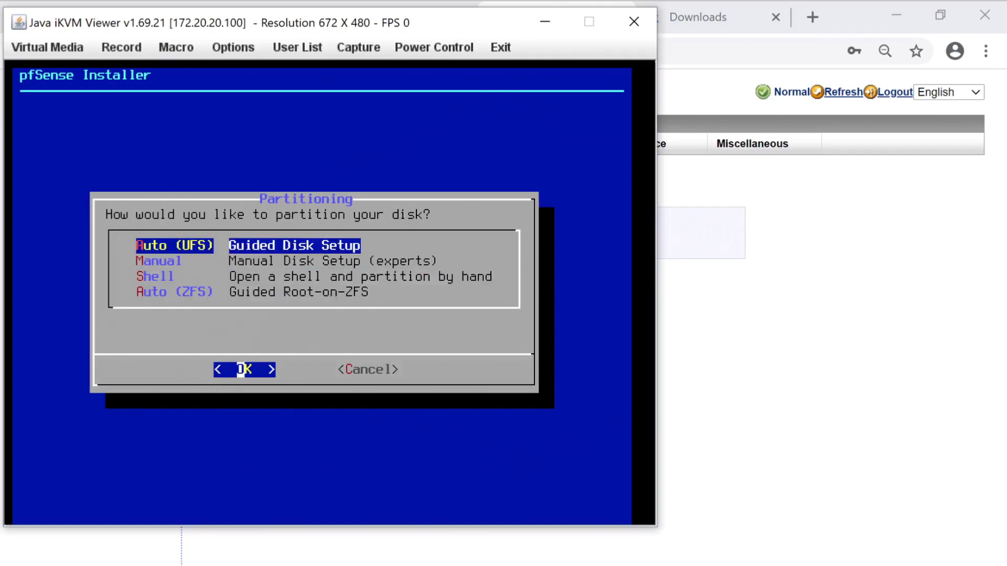
{"action": "key", "text": "Down"}
{"action": "key", "text": "Down"}
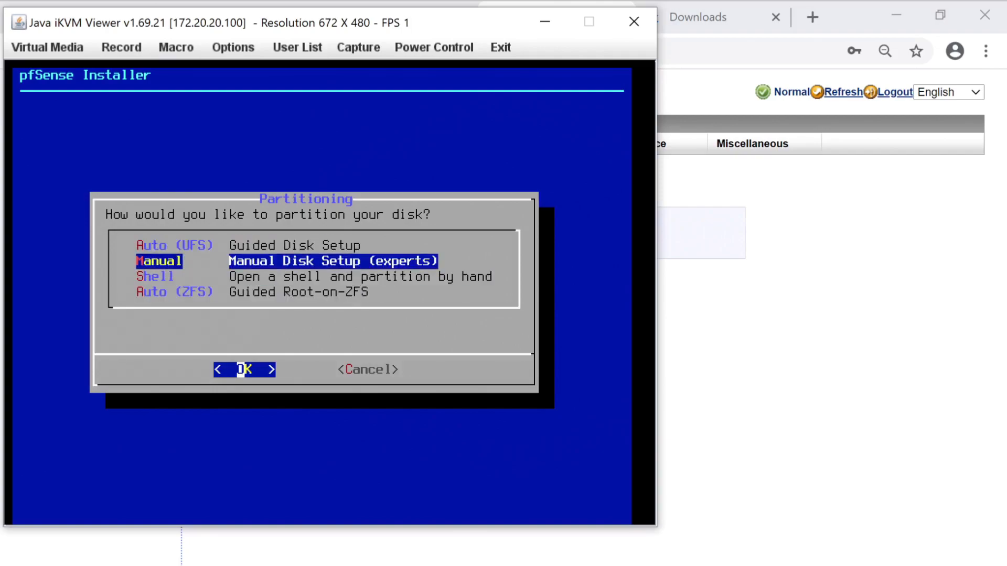
{"action": "key", "text": "Up"}
{"action": "key", "text": "Down"}
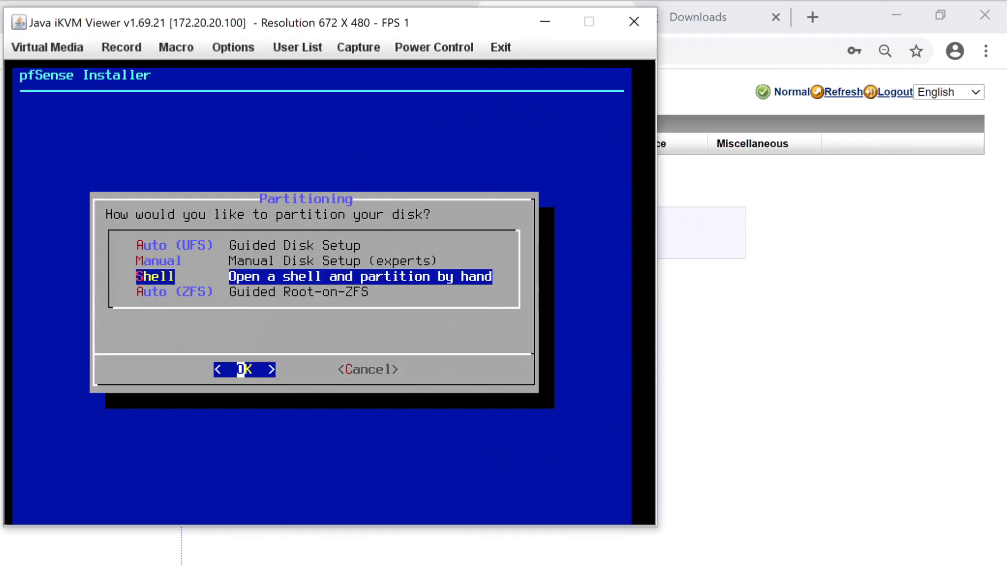
{"action": "key", "text": "Down"}
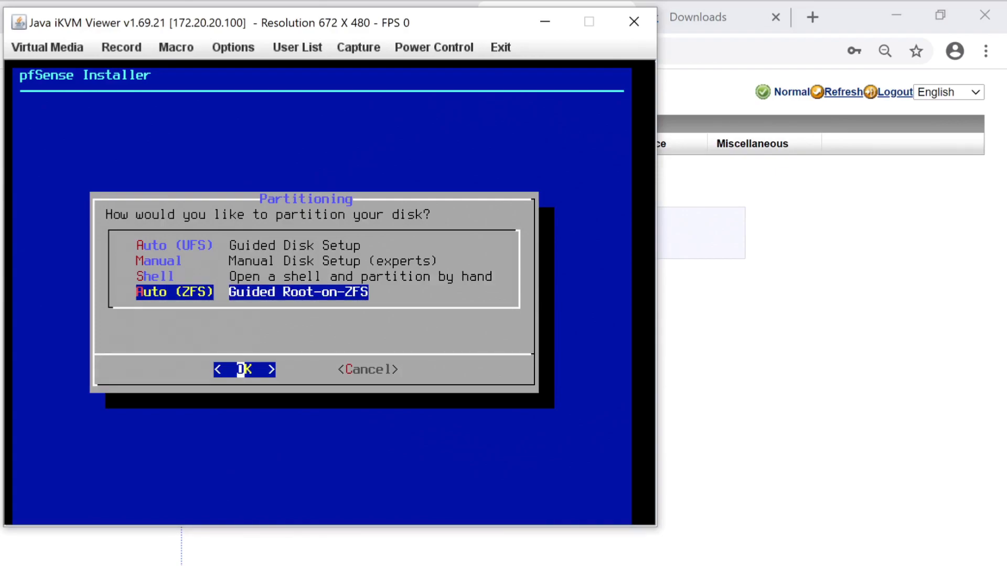
{"action": "key", "text": "Return"}
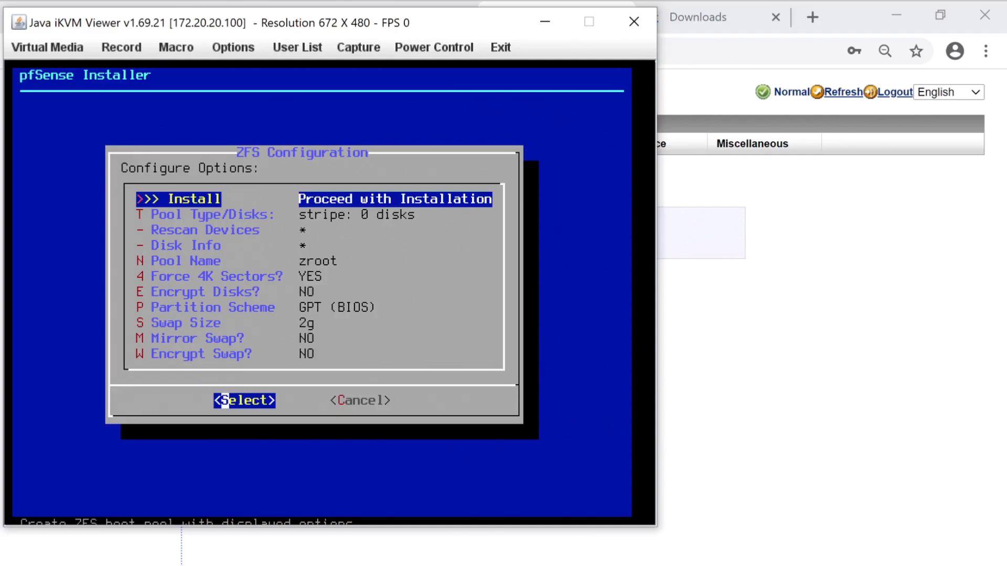
{"action": "key", "text": "Down"}
{"action": "key", "text": "Down"}
{"action": "key", "text": "Down"}
{"action": "key", "text": "Down"}
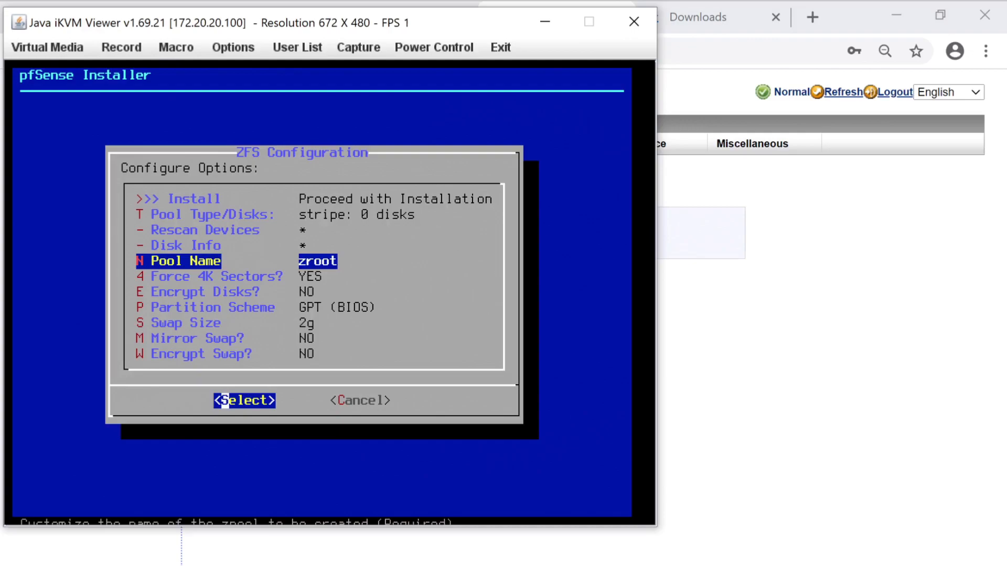
{"action": "key", "text": "Down"}
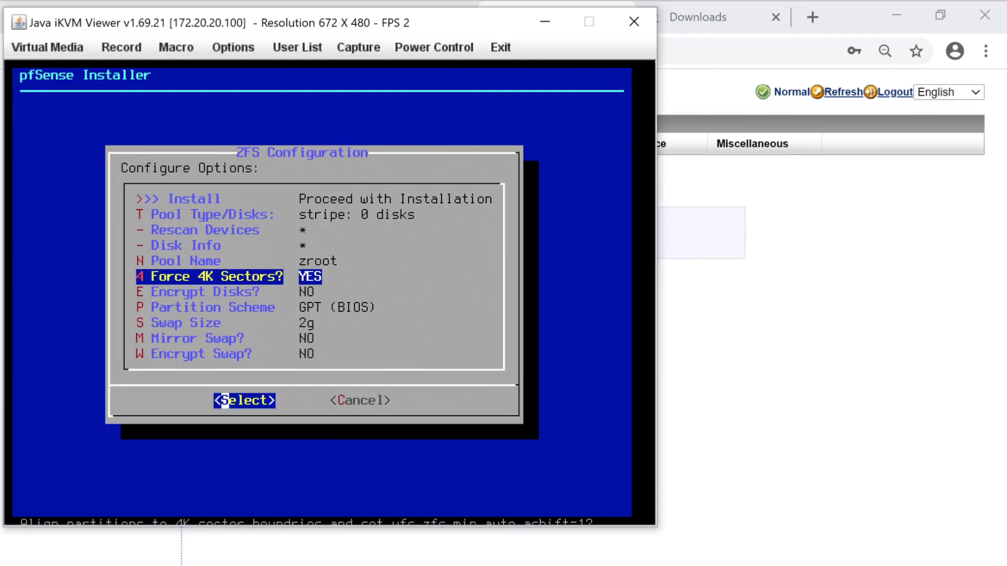
{"action": "key", "text": "Up"}
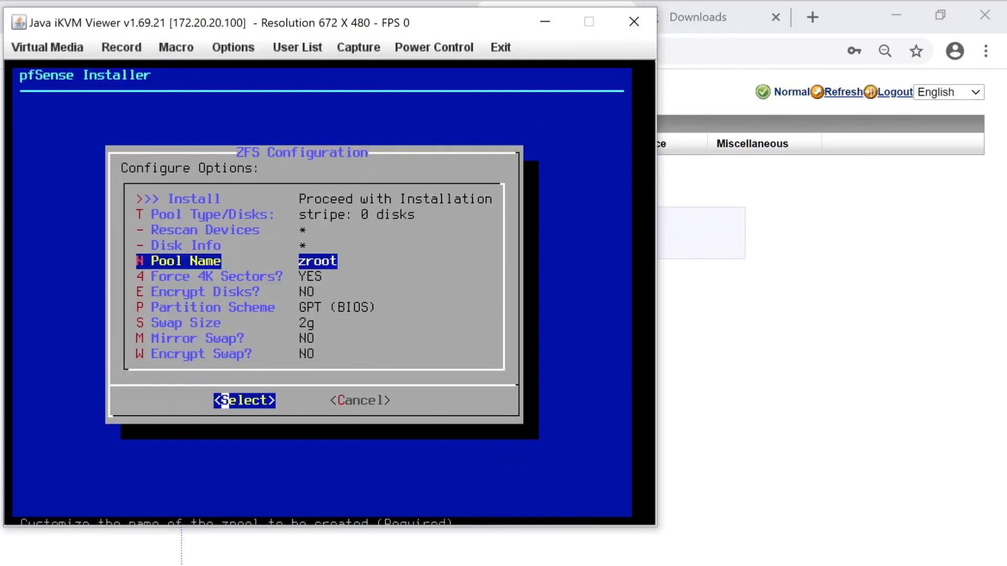
{"action": "key", "text": "Down"}
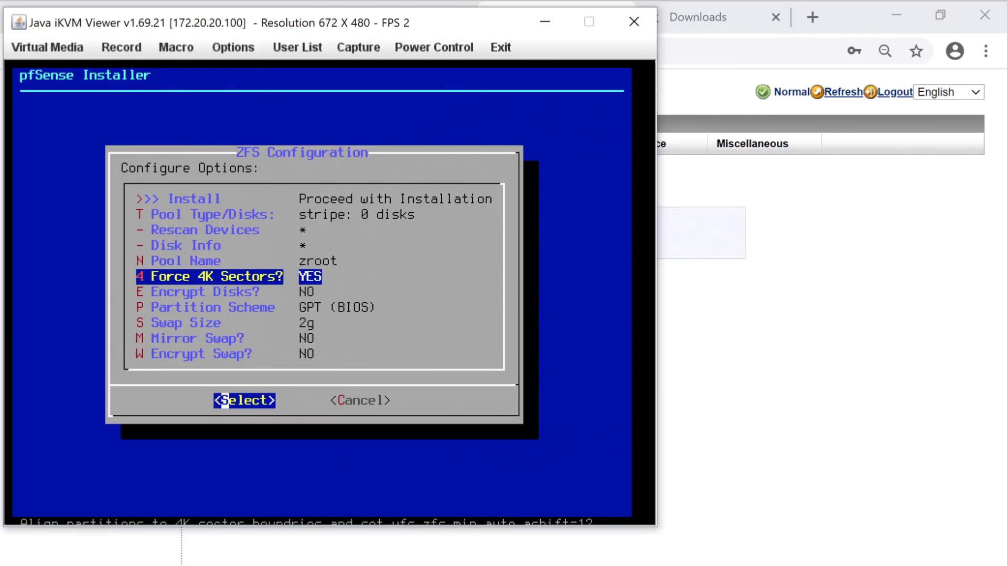
{"action": "key", "text": "Up"}
{"action": "key", "text": "Down"}
{"action": "key", "text": "Down"}
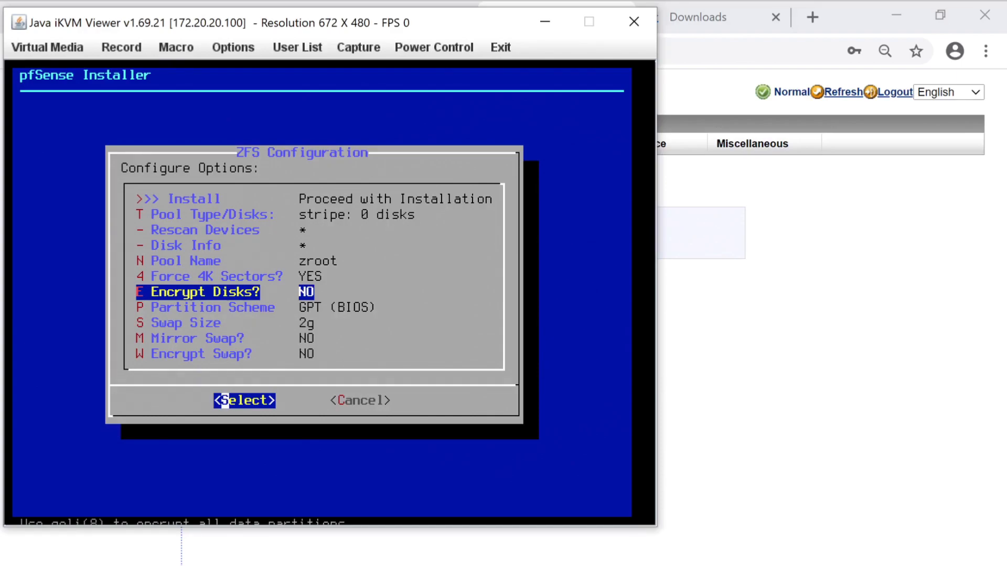
{"action": "key", "text": "Down"}
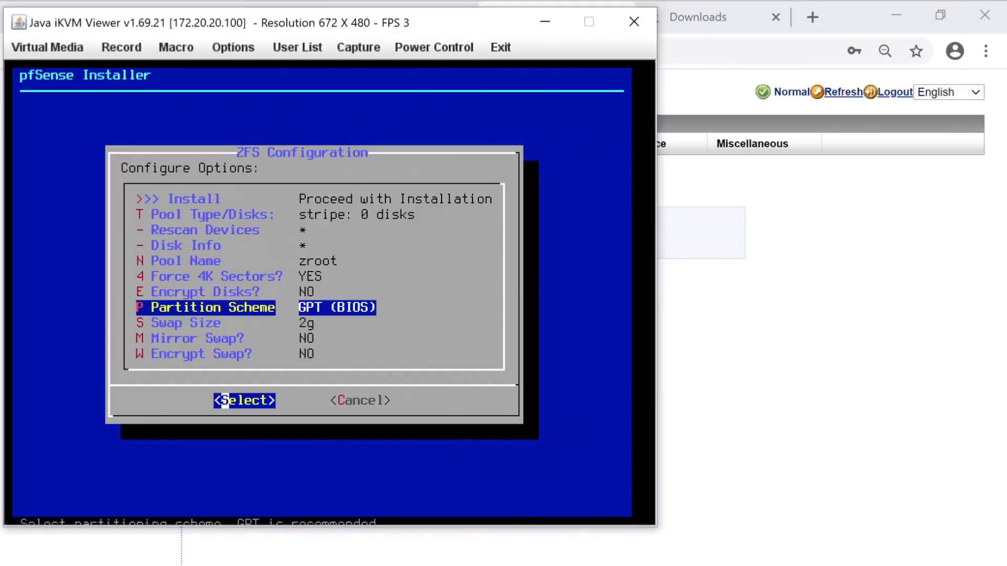
{"action": "key", "text": "Down"}
{"action": "key", "text": "Down"}
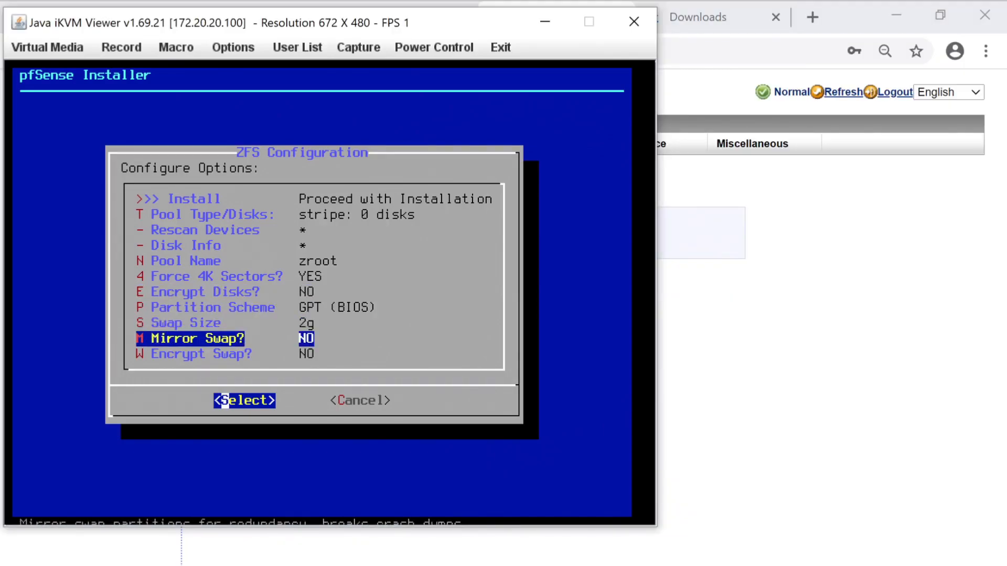
{"action": "key", "text": "Up"}
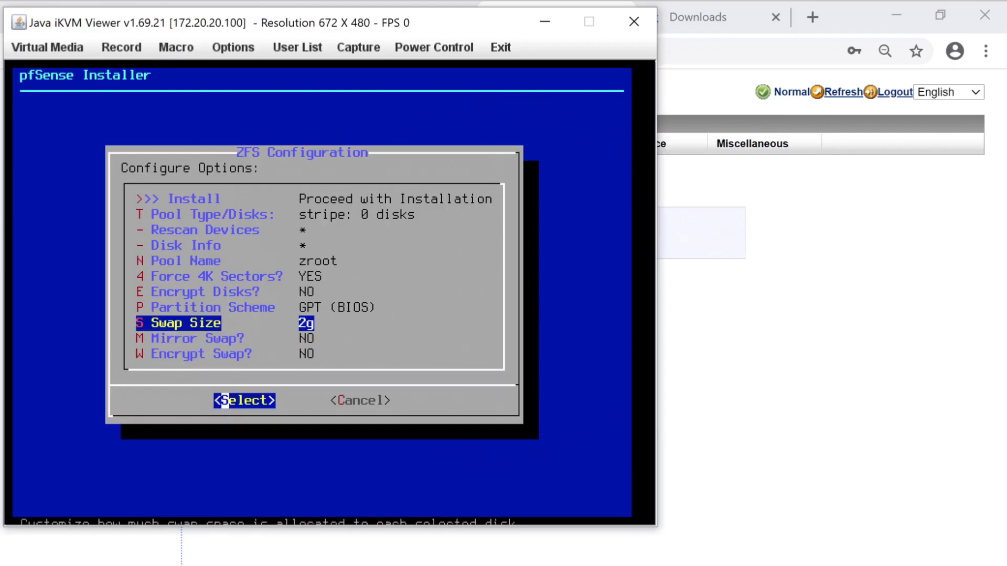
{"action": "key", "text": "Down"}
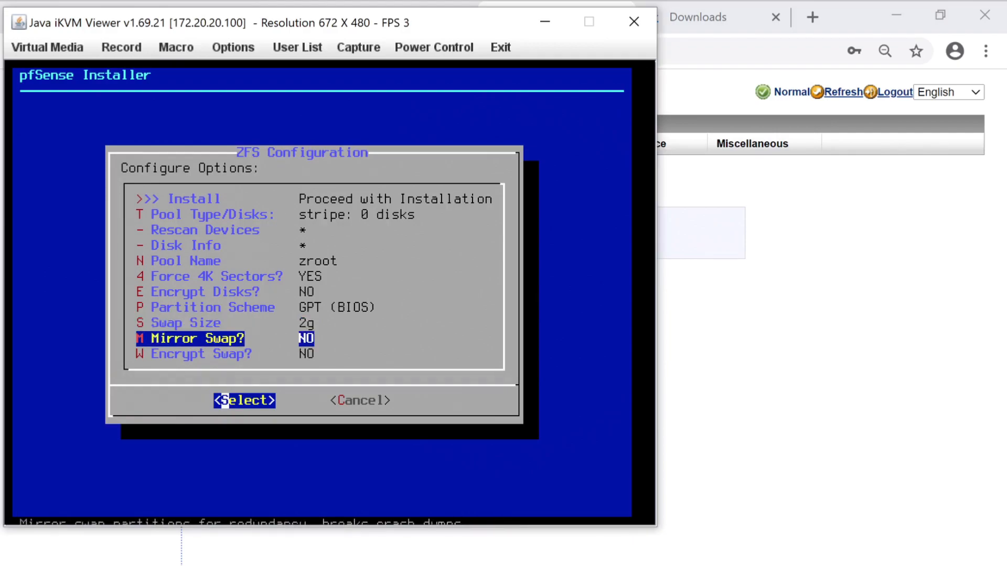
{"action": "key", "text": "Down"}
{"action": "key", "text": "Up"}
{"action": "key", "text": "Up"}
{"action": "key", "text": "Up"}
{"action": "key", "text": "Up"}
{"action": "key", "text": "Up"}
{"action": "key", "text": "Up"}
{"action": "key", "text": "Up"}
{"action": "key", "text": "Up"}
{"action": "key", "text": "Up"}
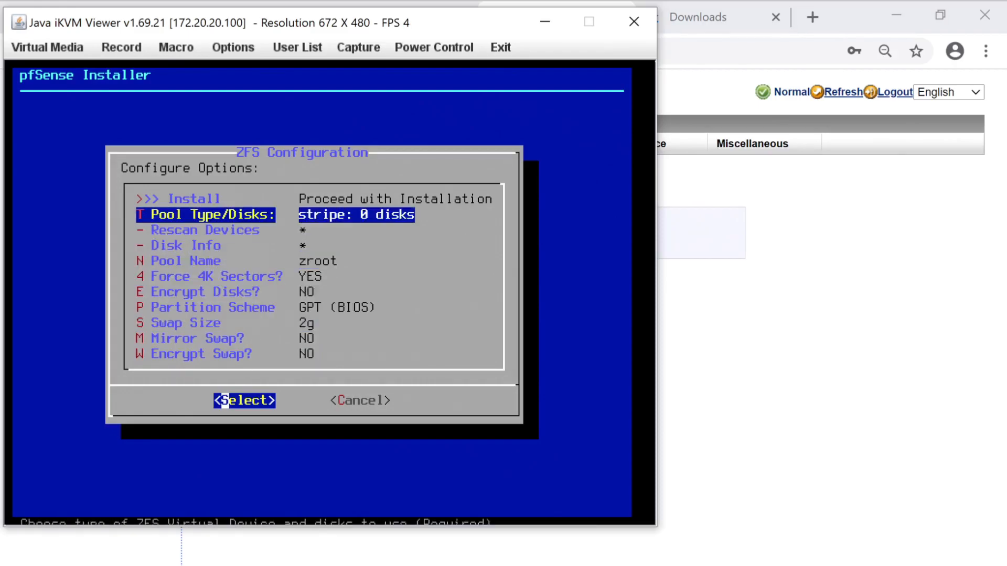
Set Pool Type/Disks to stripe (no redundancy) and confirm to reach the disk list
{"action": "key", "text": "Up"}
{"action": "key", "text": "Return"}
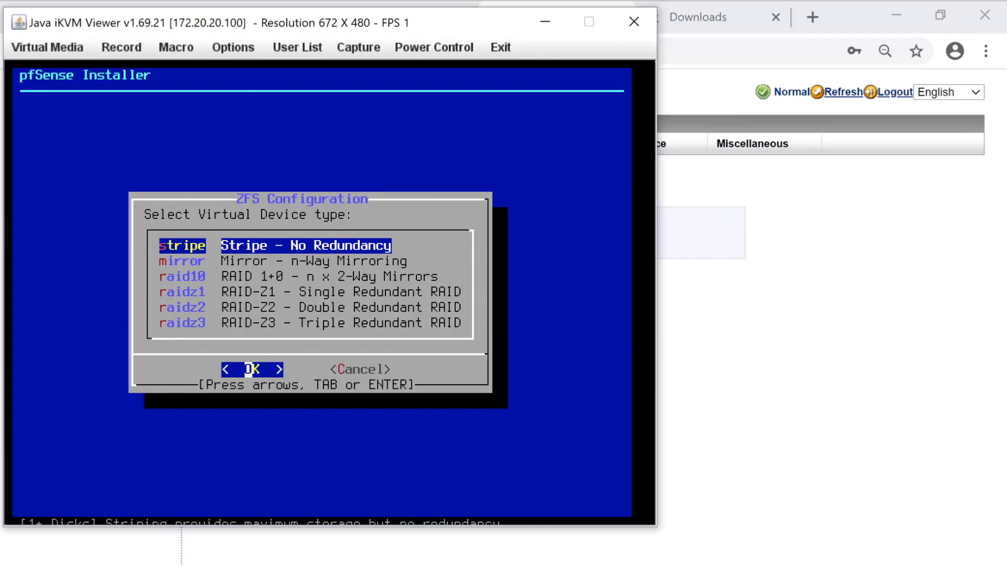
{"action": "key", "text": "Down"}
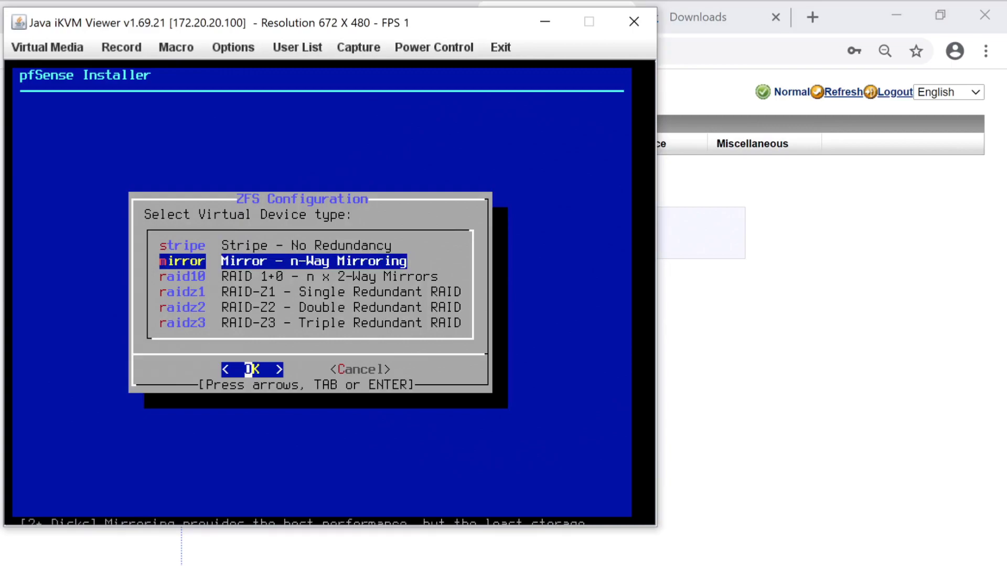
{"action": "key", "text": "Up"}
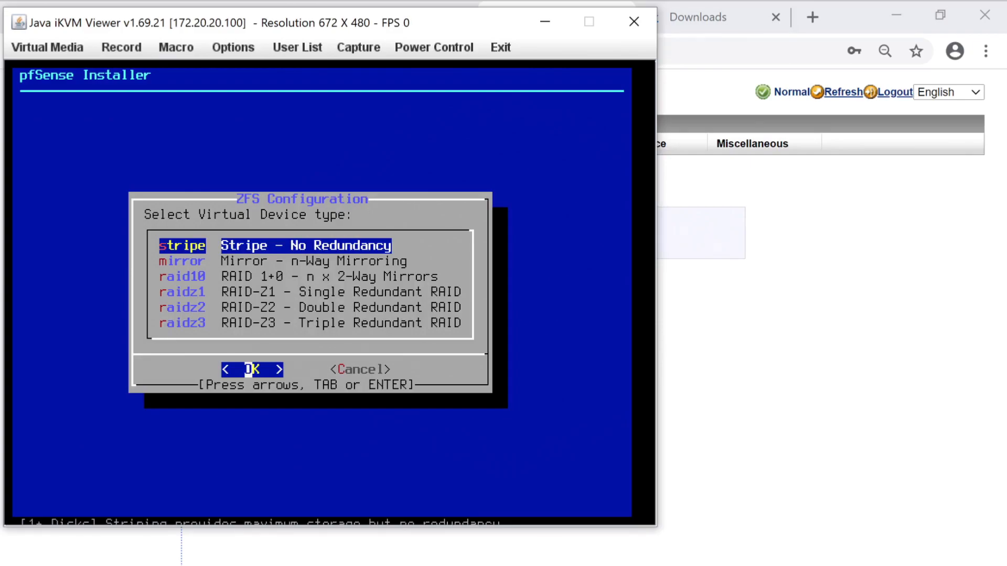
{"action": "key", "text": "Down"}
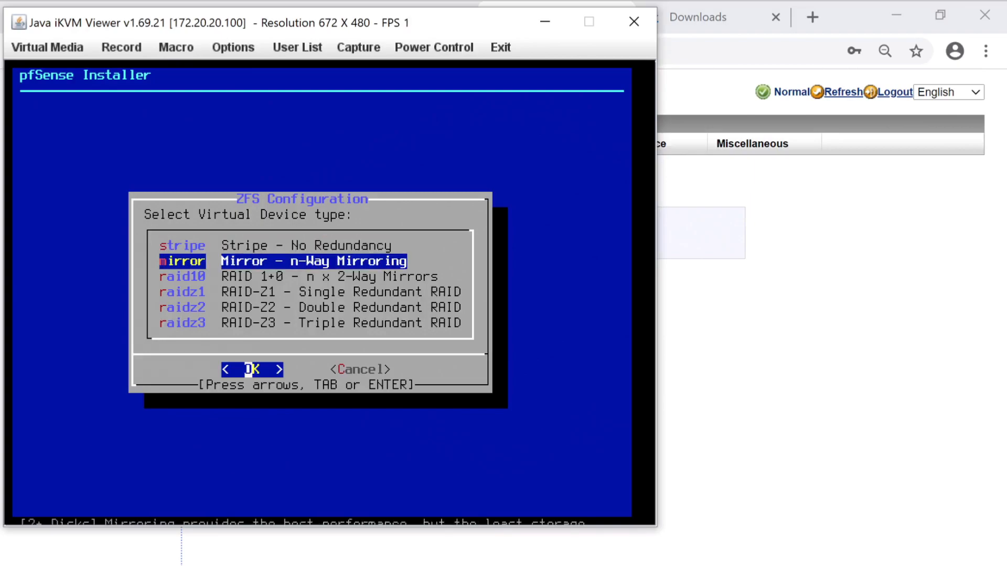
{"action": "key", "text": "Up"}
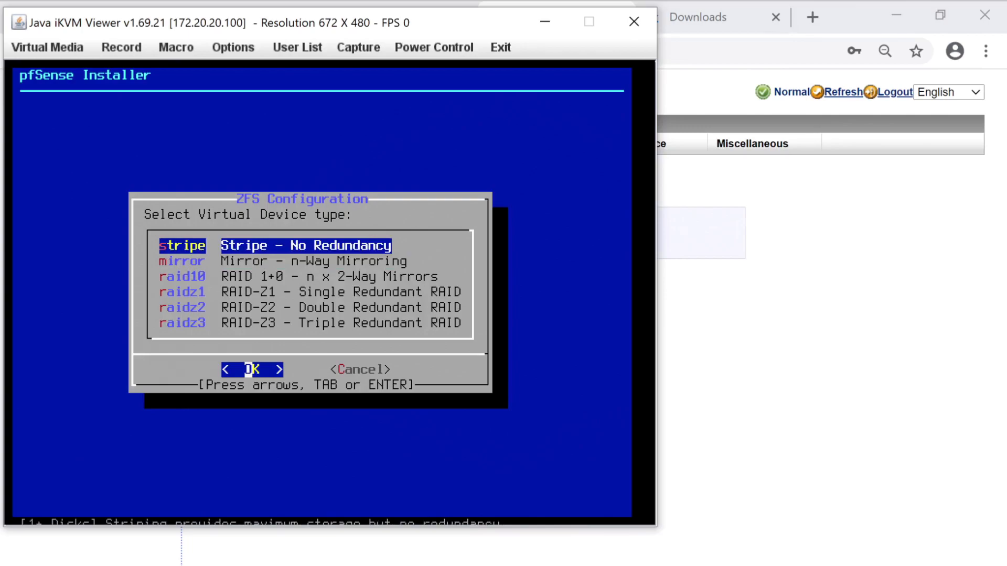
{"action": "key", "text": "Return"}
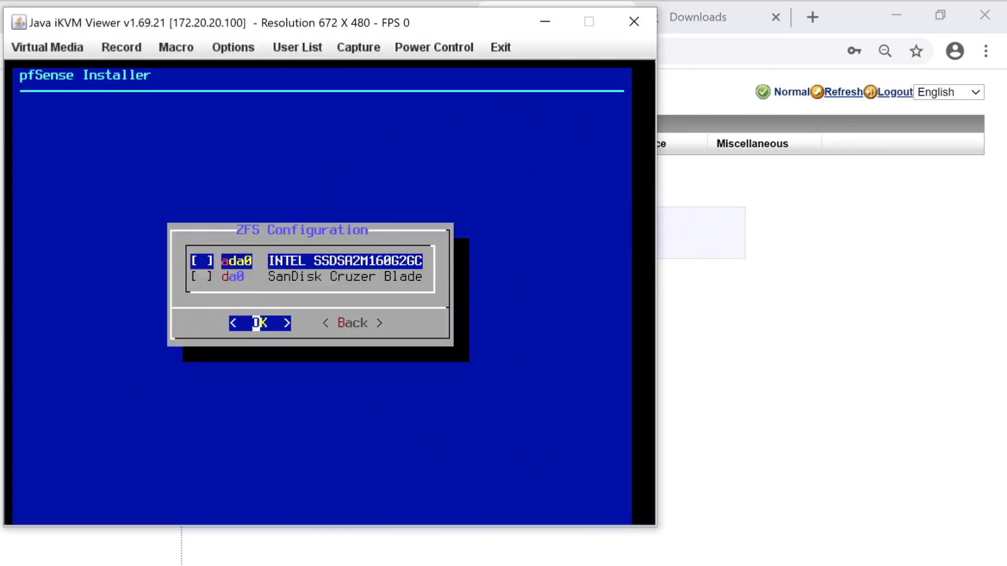
Check the INTEL SSD ada0, confirm, and answer YES to the Last Chance wipe warning
{"action": "key", "text": "space"}
{"action": "key", "text": "Down"}
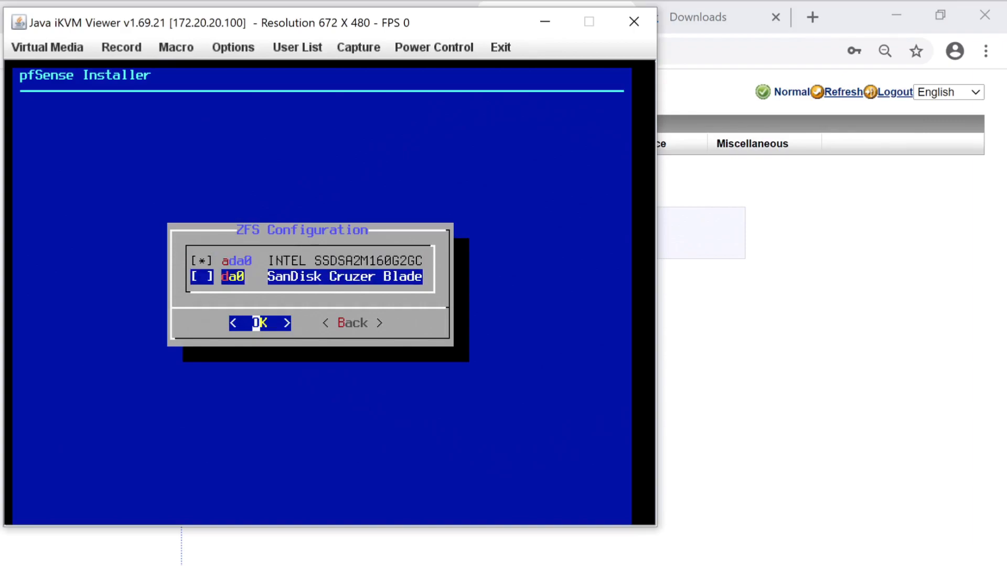
{"action": "key", "text": "Up"}
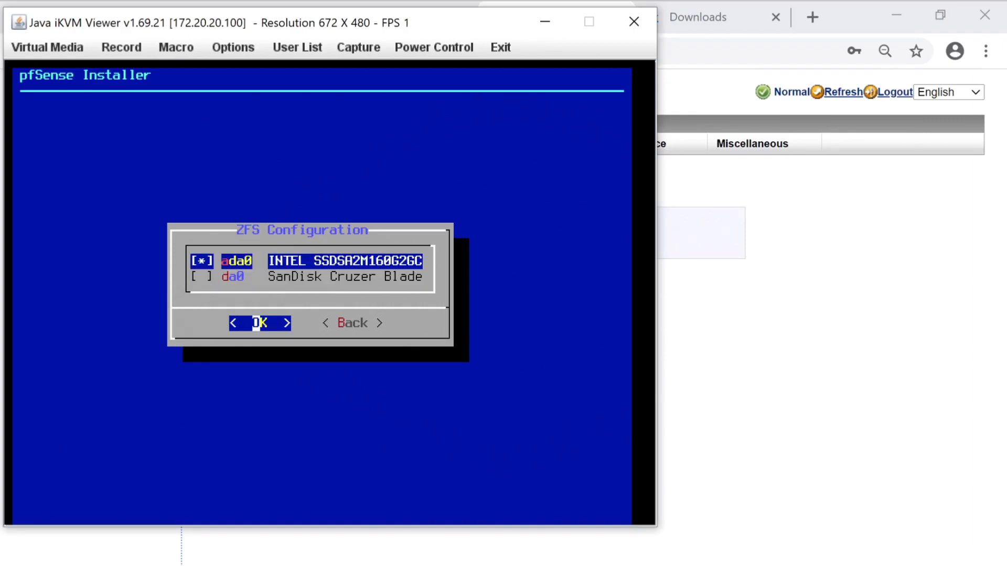
{"action": "key", "text": "Return"}
{"action": "key", "text": "Left"}
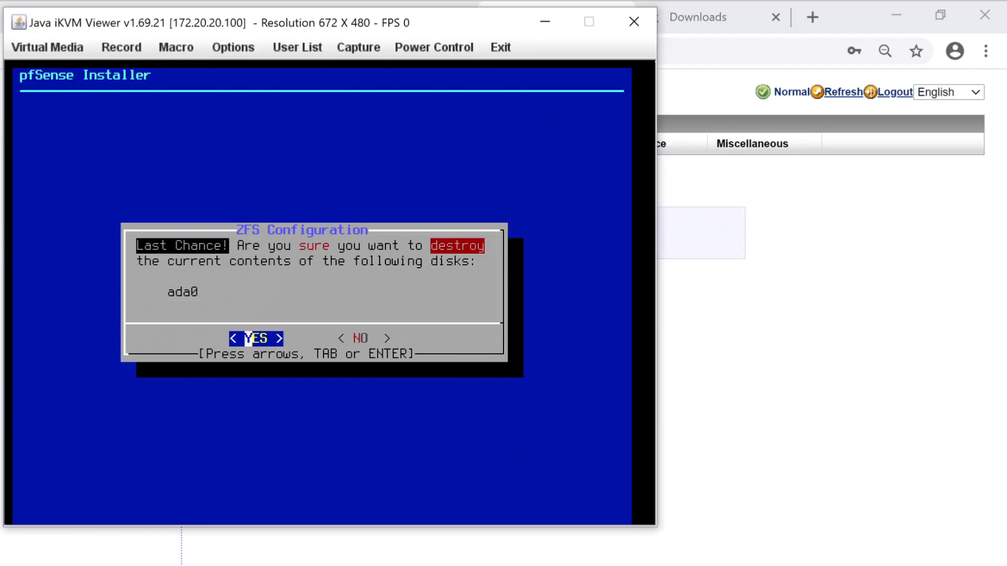
{"action": "key", "text": "Return"}
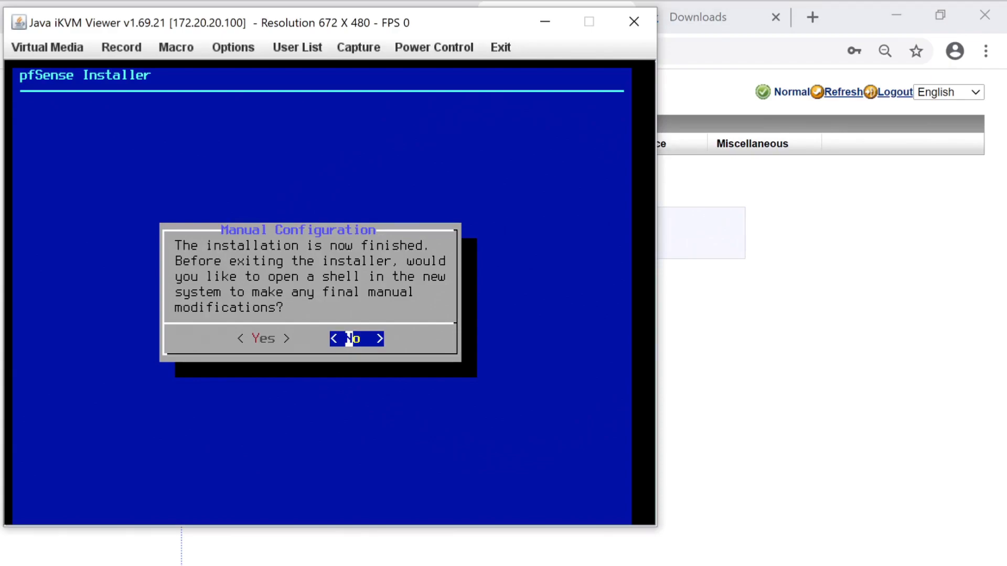
Skip the post-install shell and choose Reboot in the Complete dialog
{"action": "key", "text": "Return"}
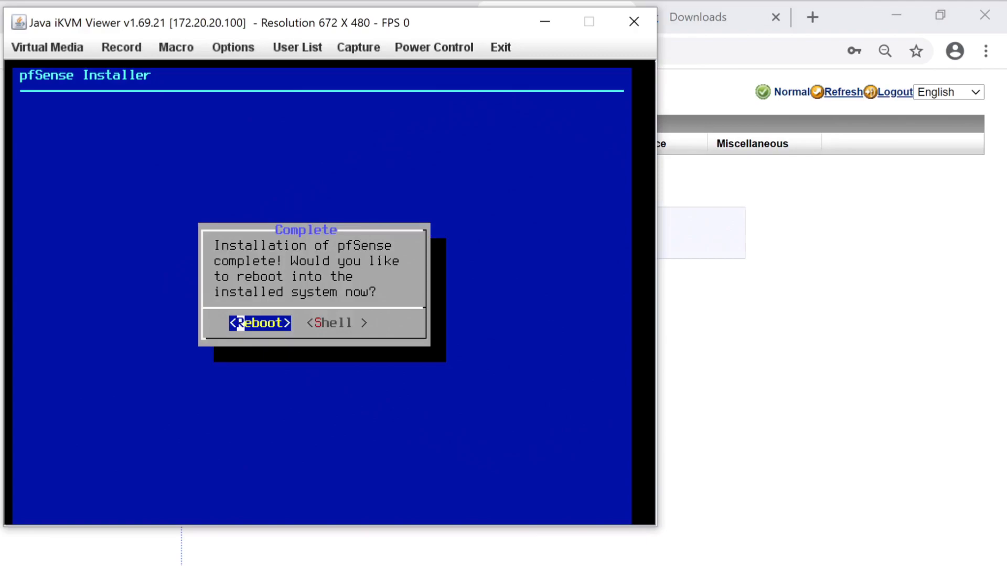
{"action": "key", "text": "Return"}
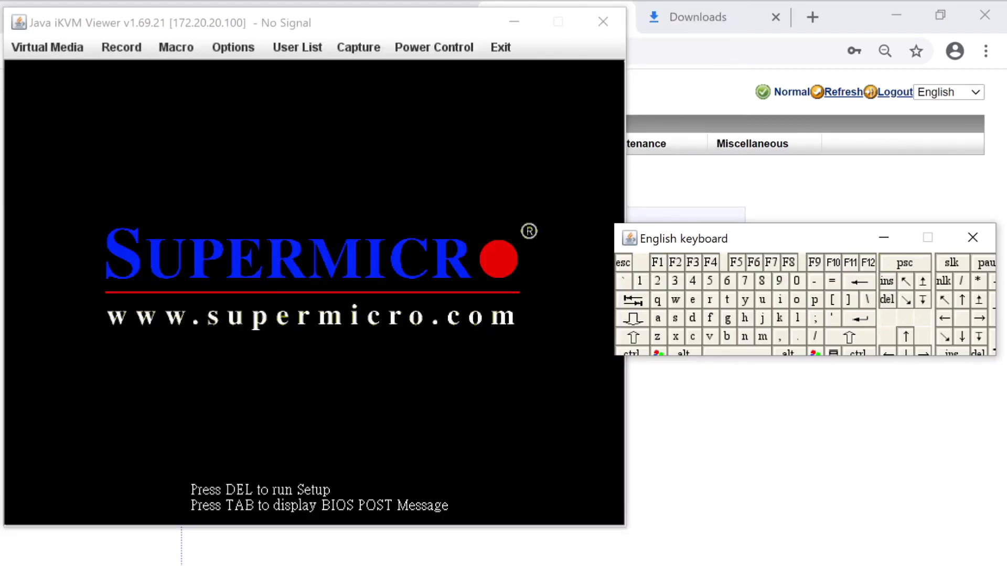
Enter BIOS setup with DEL from the on-screen keyboard, then close the keyboard
{"action": "left_click", "coordinate": [887, 299]}
{"action": "left_click", "coordinate": [887, 300]}
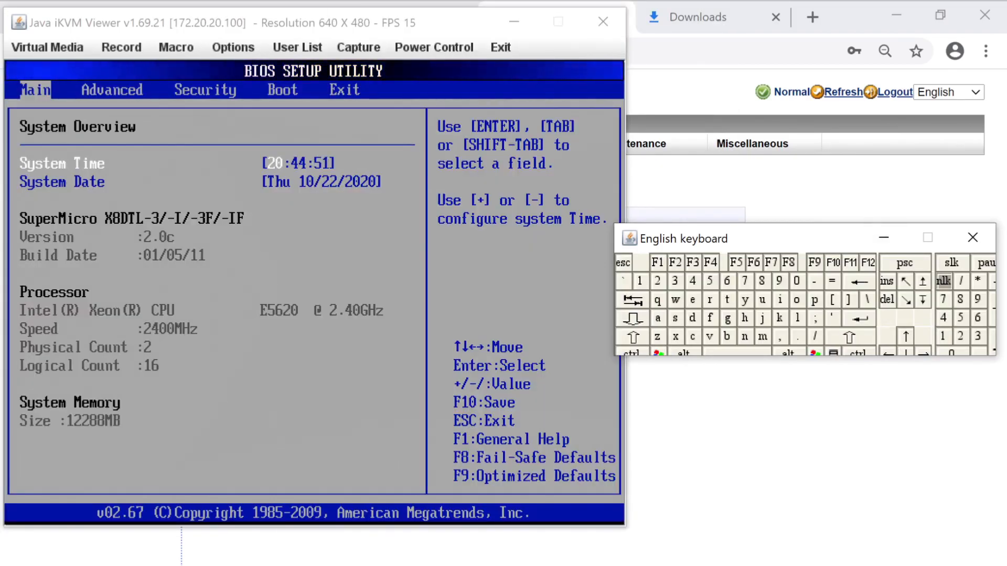
{"action": "left_click", "coordinate": [972, 237]}
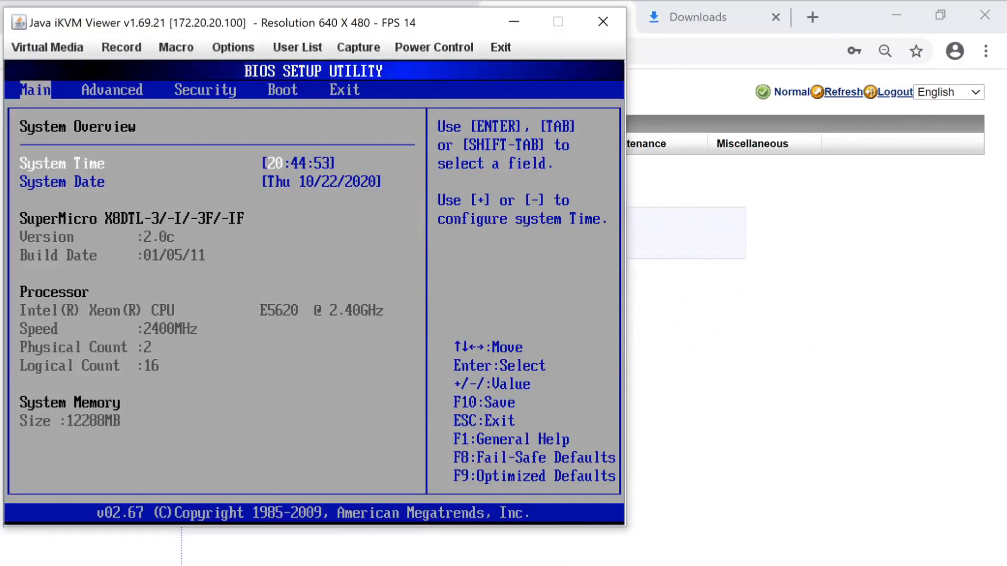
Set the 1st Boot Device to SATA:SS-INTEL under Boot Device Priority, save with F10, and restart
{"action": "key", "text": "Right"}
{"action": "key", "text": "Right"}
{"action": "key", "text": "Right"}
{"action": "key", "text": "Right"}
{"action": "key", "text": "Left"}
{"action": "key", "text": "Return"}
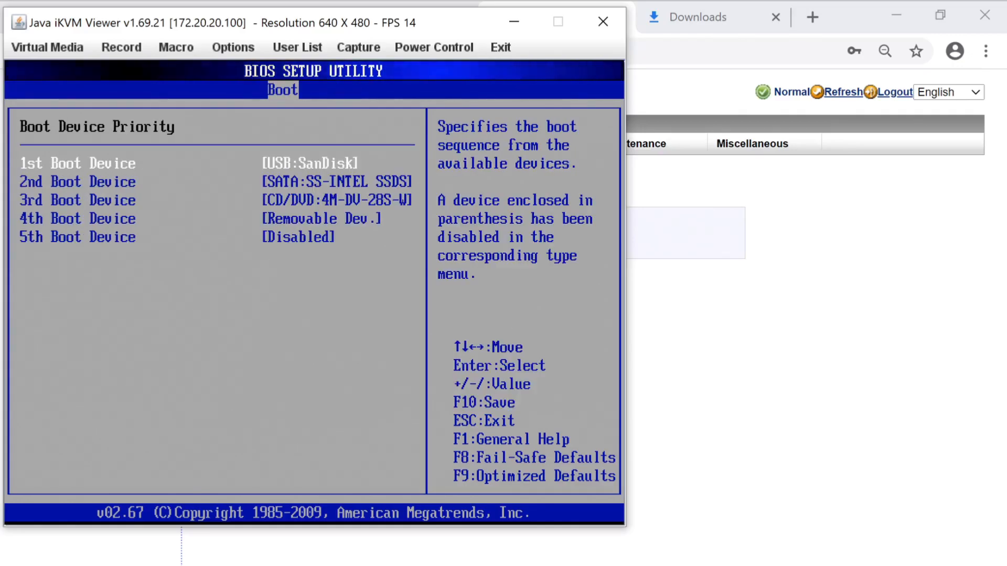
{"action": "key", "text": "Return"}
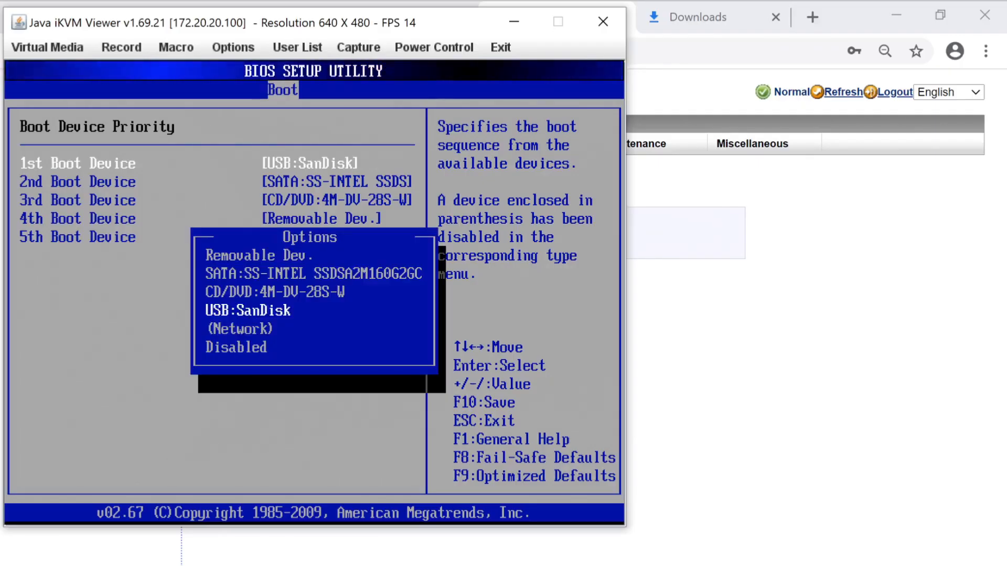
{"action": "key", "text": "Up"}
{"action": "key", "text": "Up"}
{"action": "key", "text": "Return"}
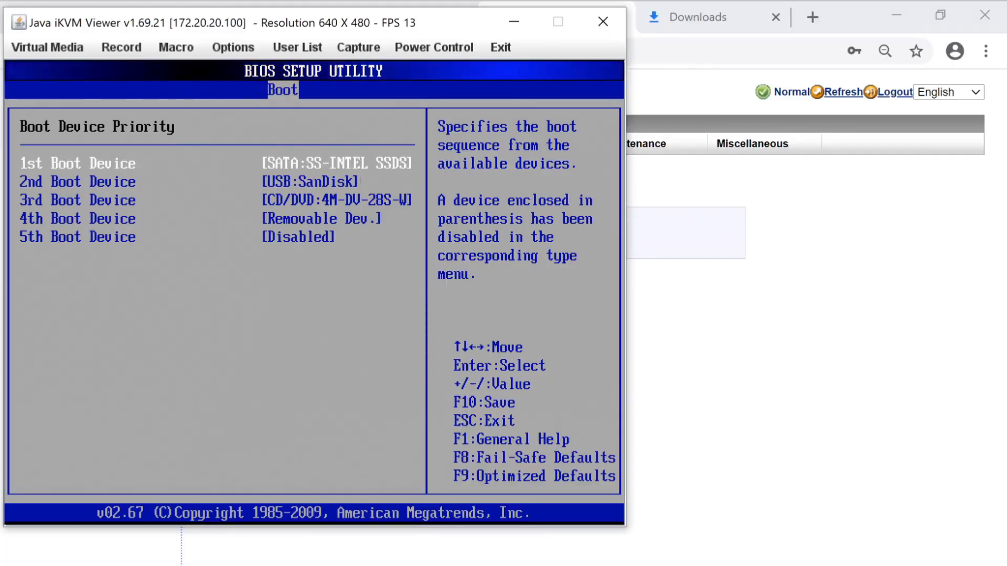
{"action": "key", "text": "F10"}
{"action": "key", "text": "Return"}
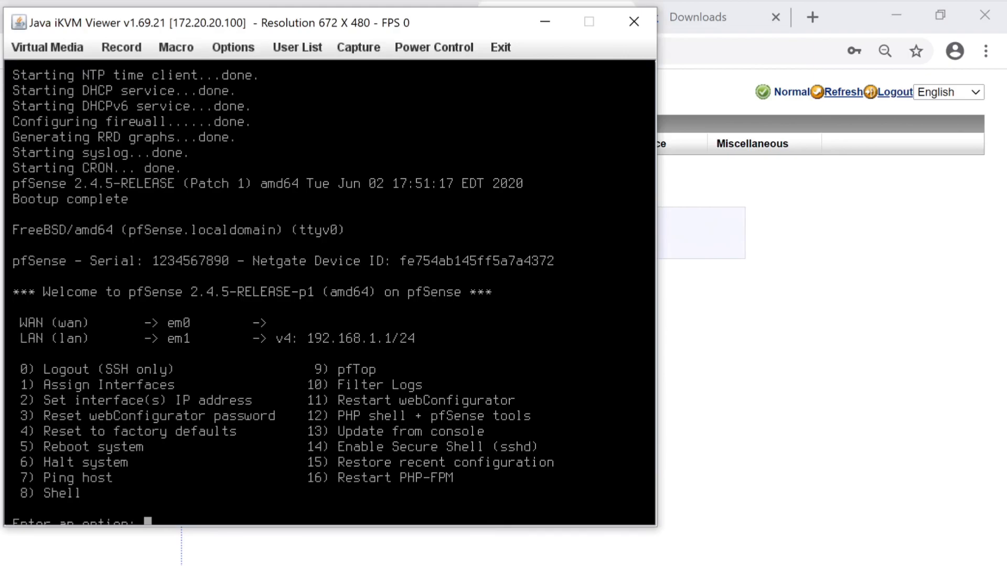
Ping 192.168.1.1 from the command prompt, getting 2/2 replies, then minimize the prompt window
{"action": "key", "text": "alt+Tab"}
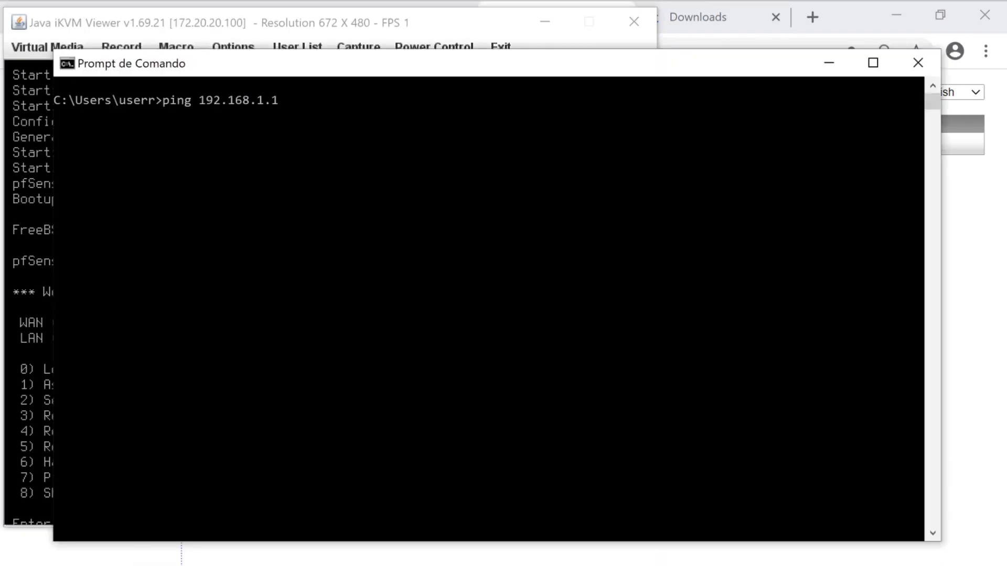
{"action": "key", "text": "Return"}
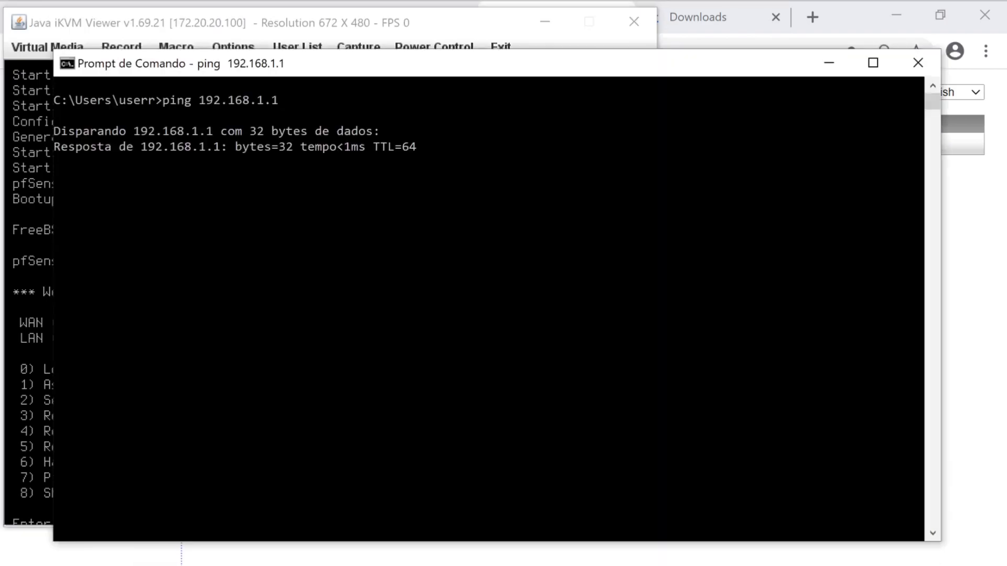
{"action": "key", "text": "ctrl+c"}
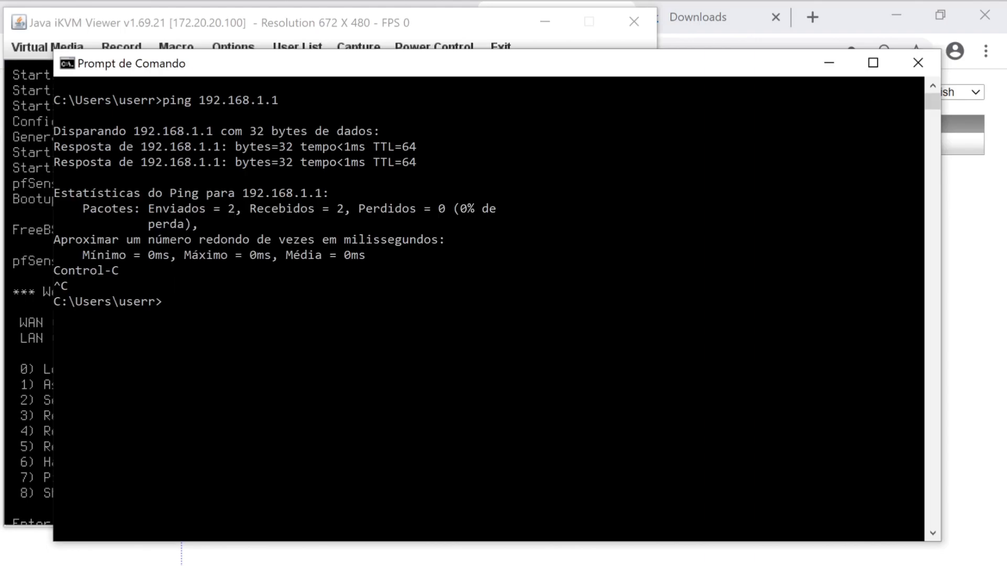
{"action": "left_click", "coordinate": [828, 63]}
Load 192.168.1.1 in a new Chrome tab and proceed past the certificate warning
{"action": "left_click", "coordinate": [812, 17]}
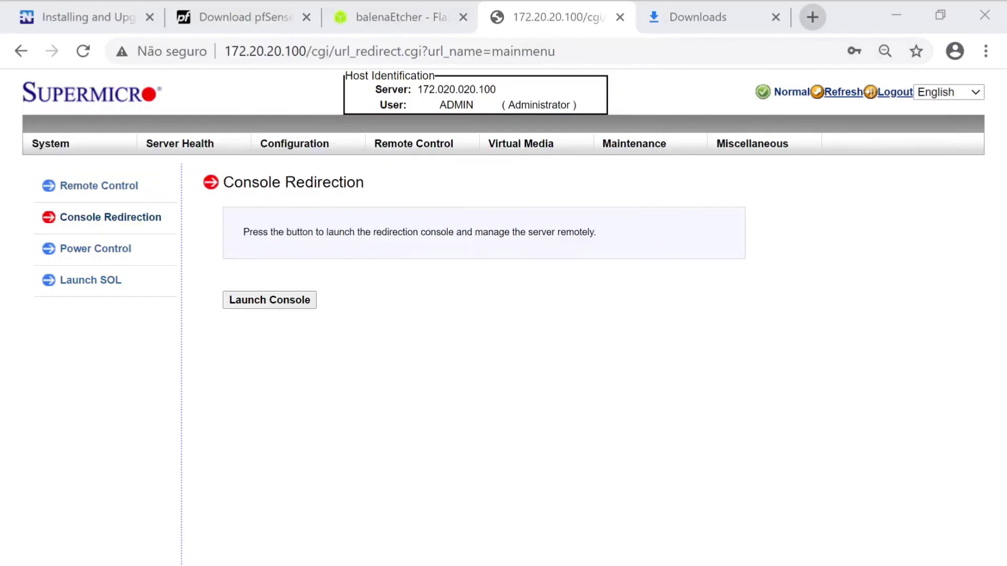
{"action": "type", "text": "192.168"}
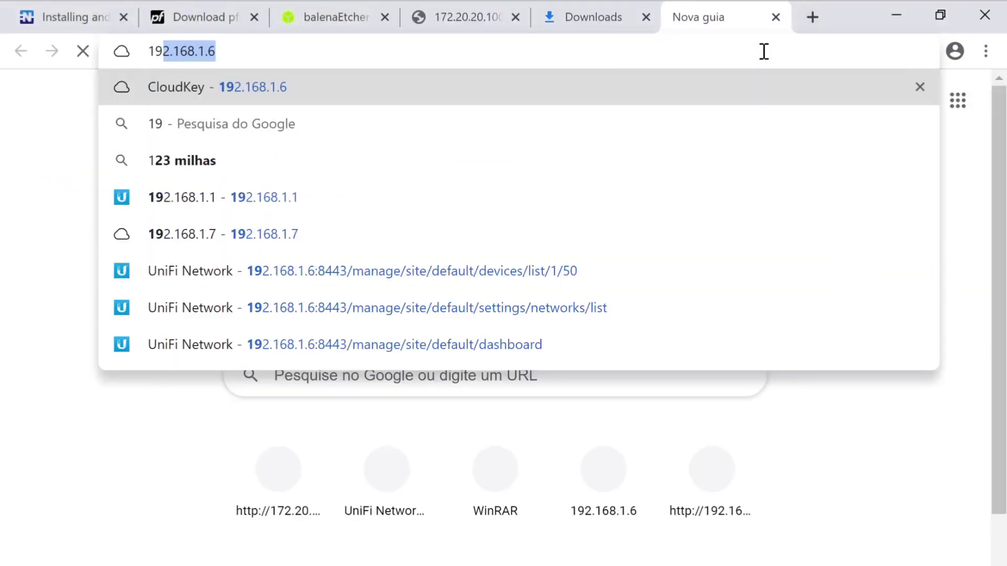
{"action": "type", "text": ".1.1"}
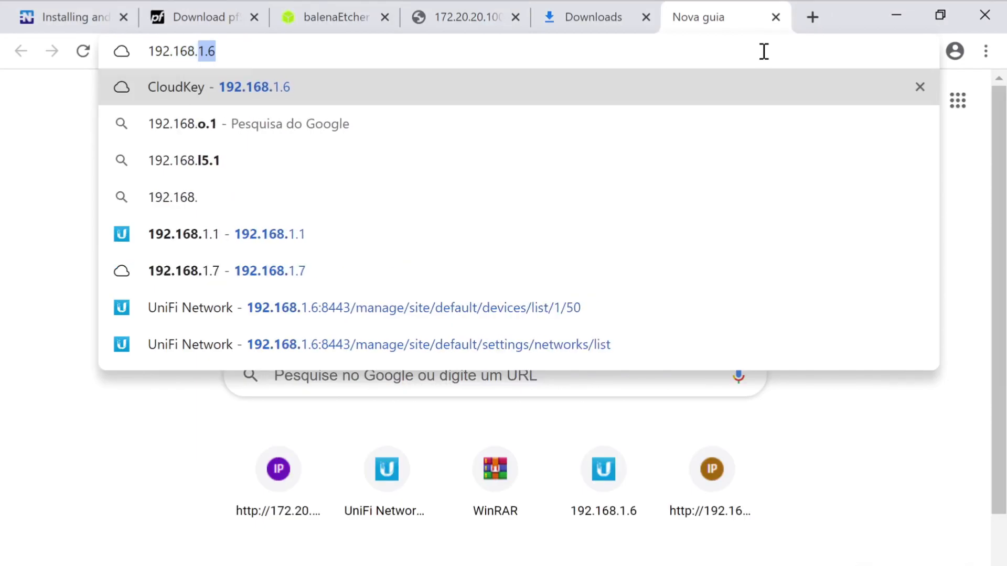
{"action": "key", "text": "Return"}
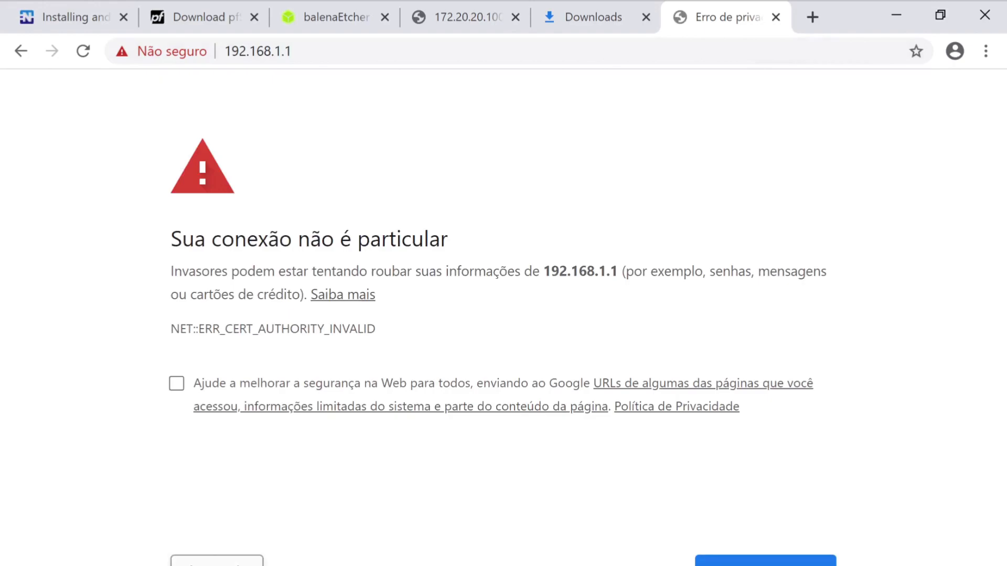
{"action": "left_click", "coordinate": [217, 563]}
{"action": "left_click", "coordinate": [254, 257]}
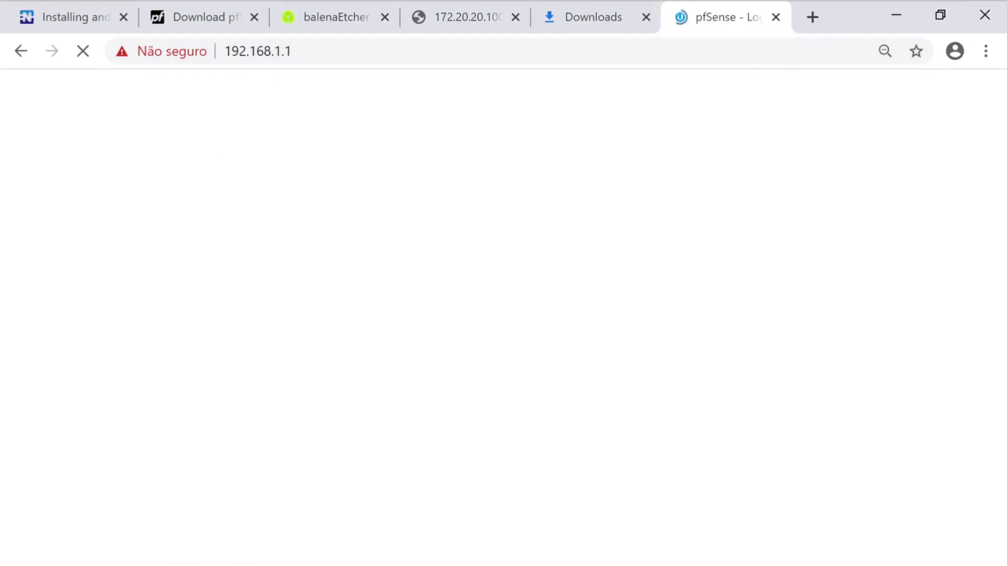
Sign in to the webConfigurator as admin with the default password
{"action": "type", "text": "admin"}
{"action": "key", "text": "Tab"}
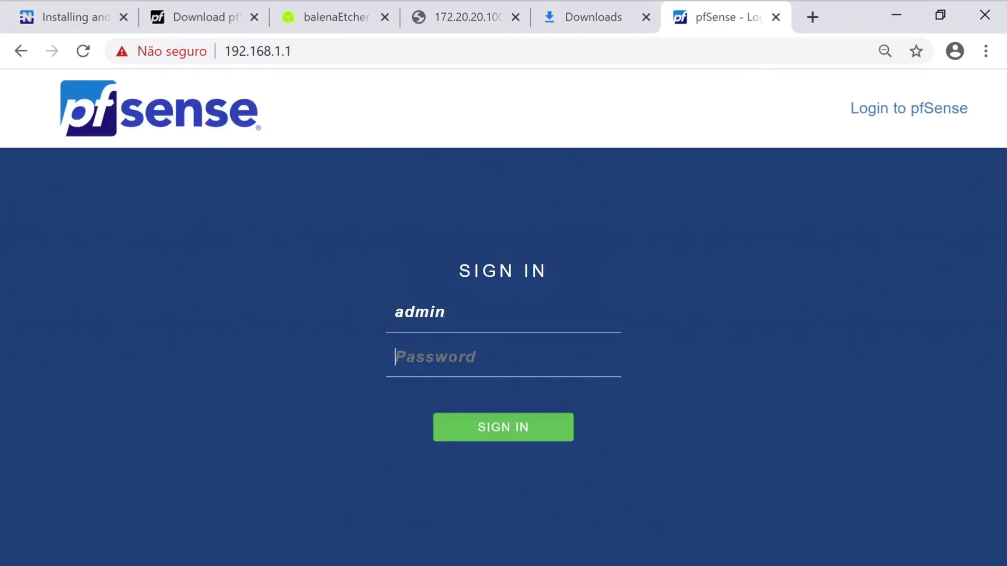
{"action": "type", "text": "pfsense"}
{"action": "key", "text": "Return"}
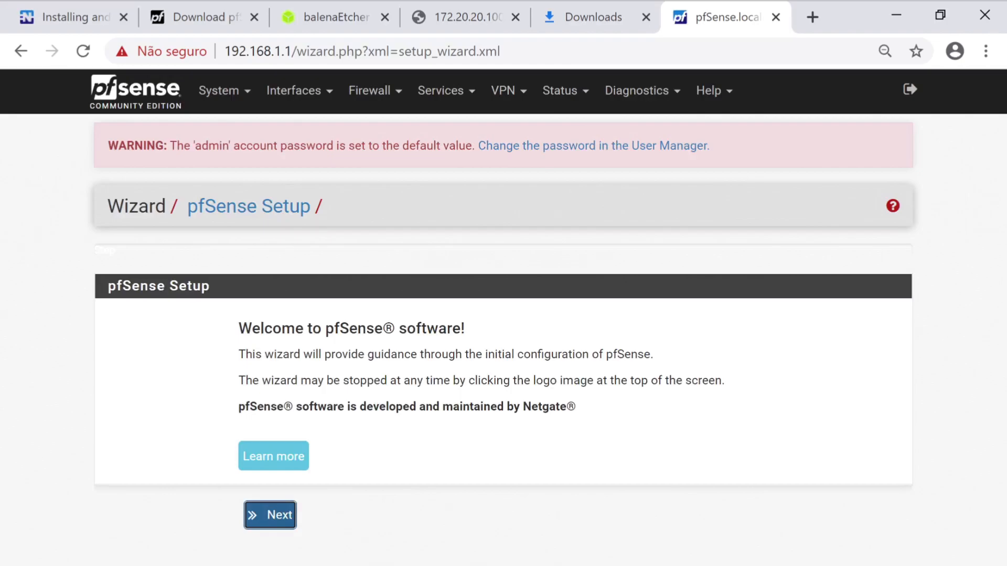
Exit the wizard via the pfSense logo, accept the copyright notice, and review the dashboard
{"action": "left_click", "coordinate": [137, 95]}
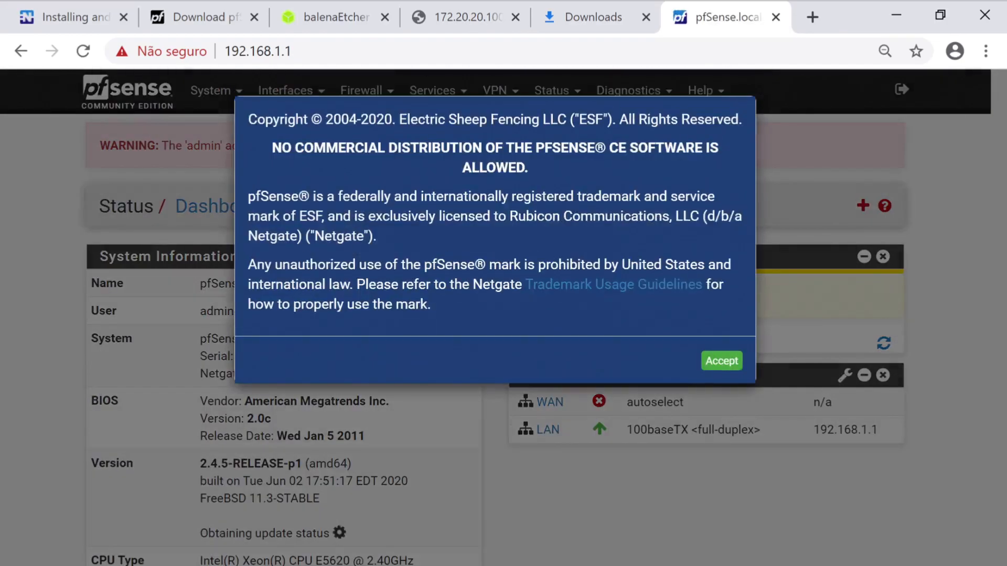
{"action": "left_click", "coordinate": [721, 361]}
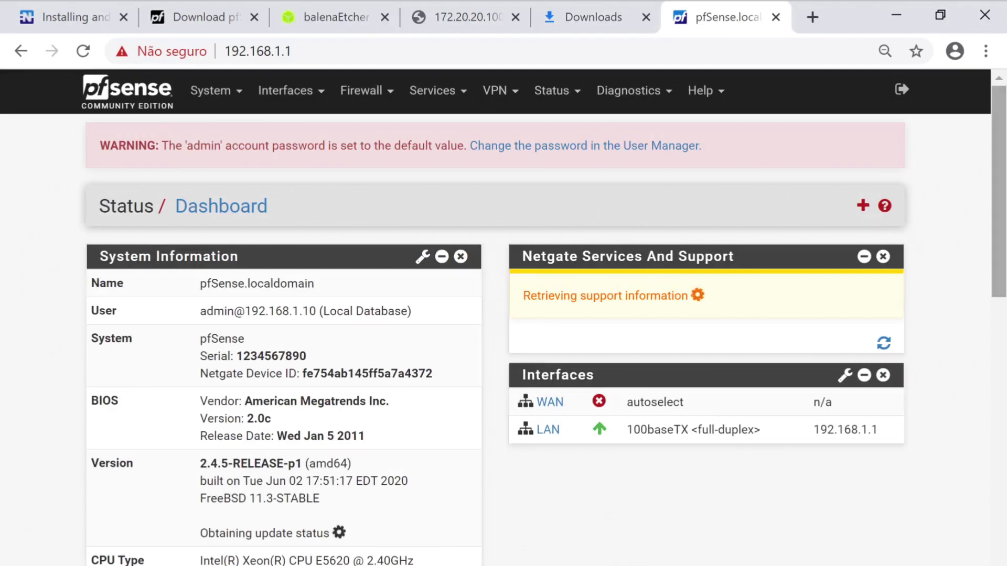
{"action": "scroll", "coordinate": [503, 314], "scroll_direction": "down", "scroll_amount": 3}
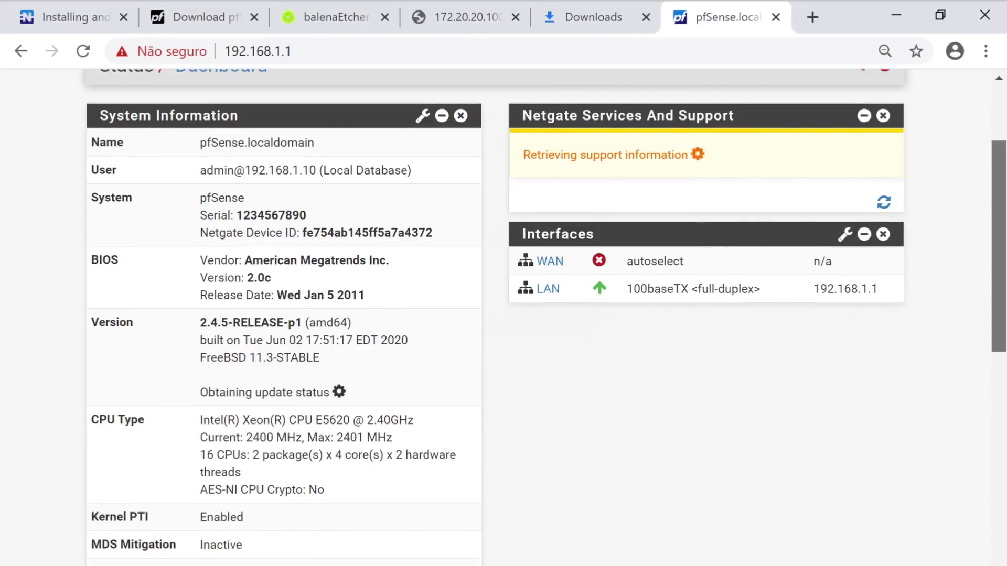
{"action": "scroll", "coordinate": [503, 315], "scroll_direction": "down", "scroll_amount": 1}
{"action": "scroll", "coordinate": [503, 315], "scroll_direction": "down", "scroll_amount": 9}
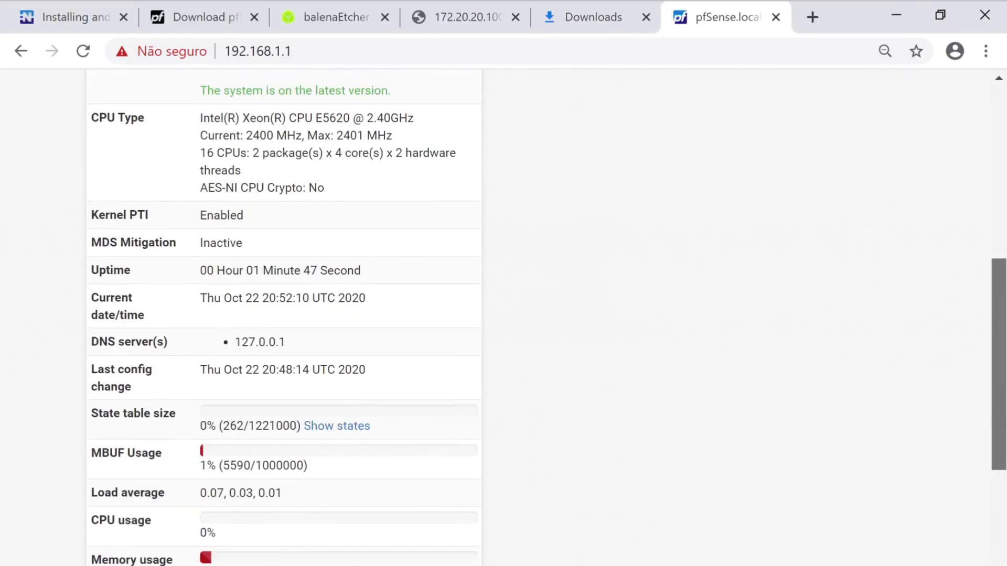
{"action": "scroll", "coordinate": [503, 315], "scroll_direction": "down", "scroll_amount": 3}
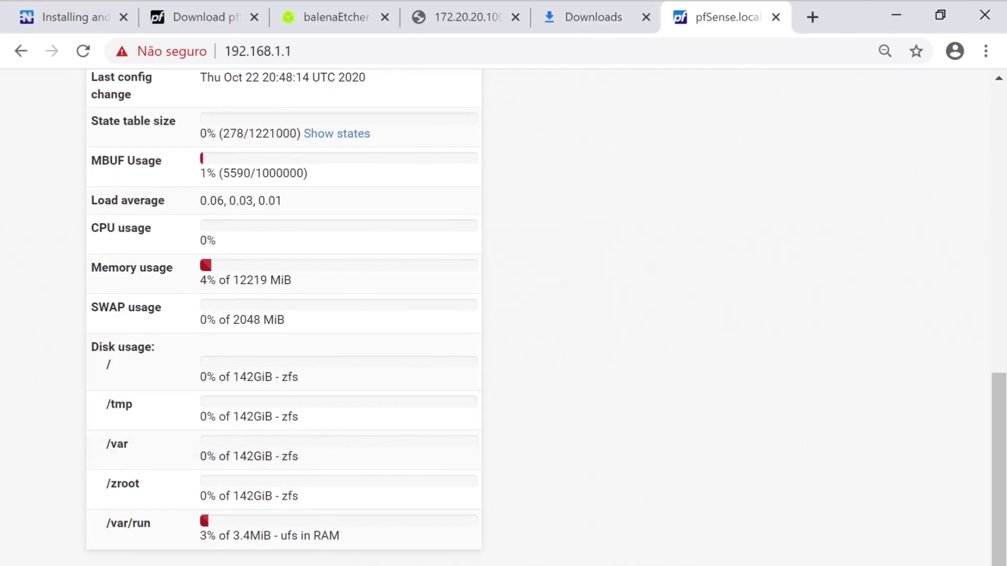
{"action": "scroll", "coordinate": [503, 314], "scroll_direction": "up", "scroll_amount": 3}
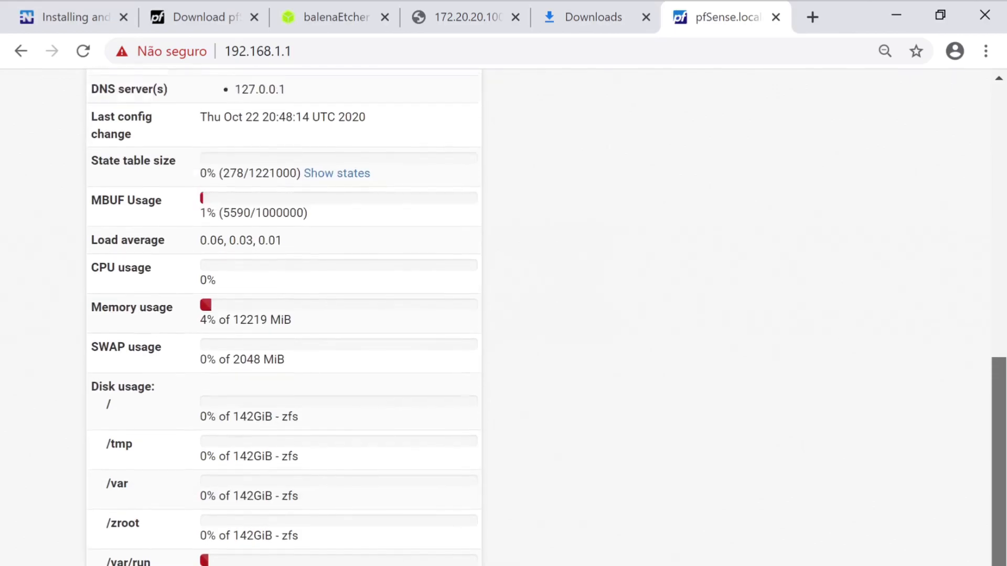
{"action": "scroll", "coordinate": [504, 314], "scroll_direction": "up", "scroll_amount": 8}
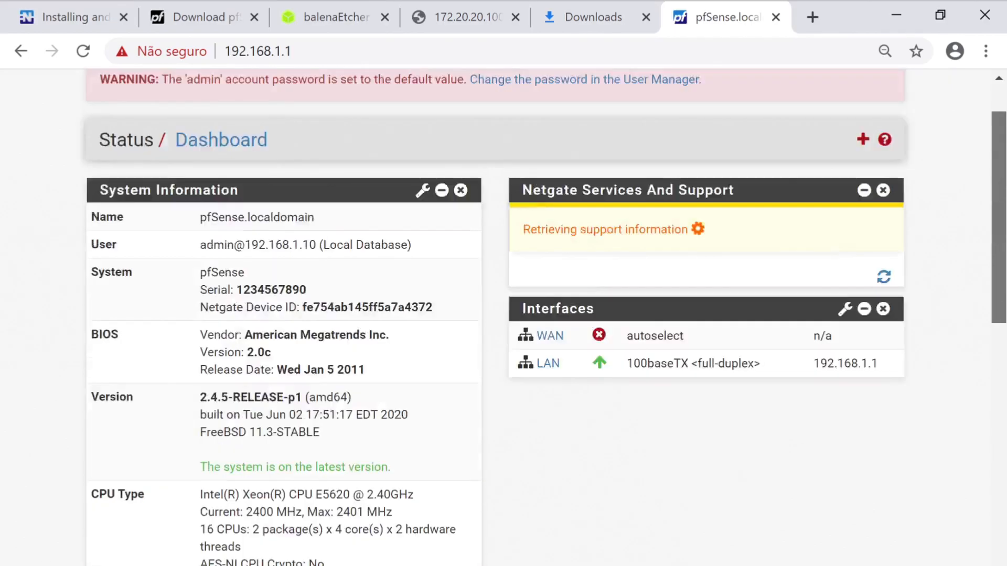